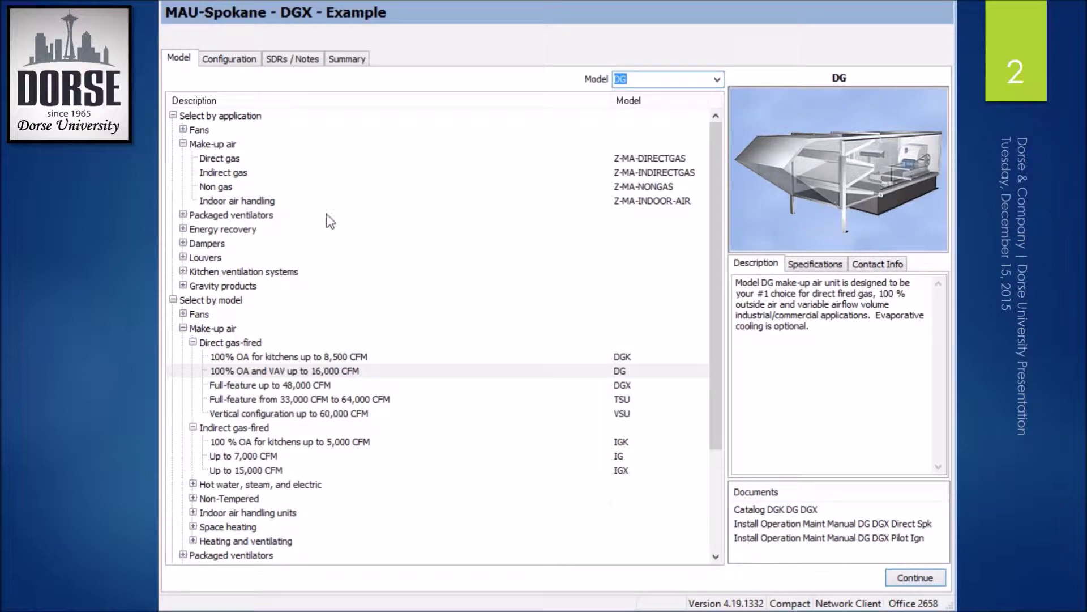
- Pick the DG model under Direct gas make-up air and open its configuration page
left_click(235, 159)
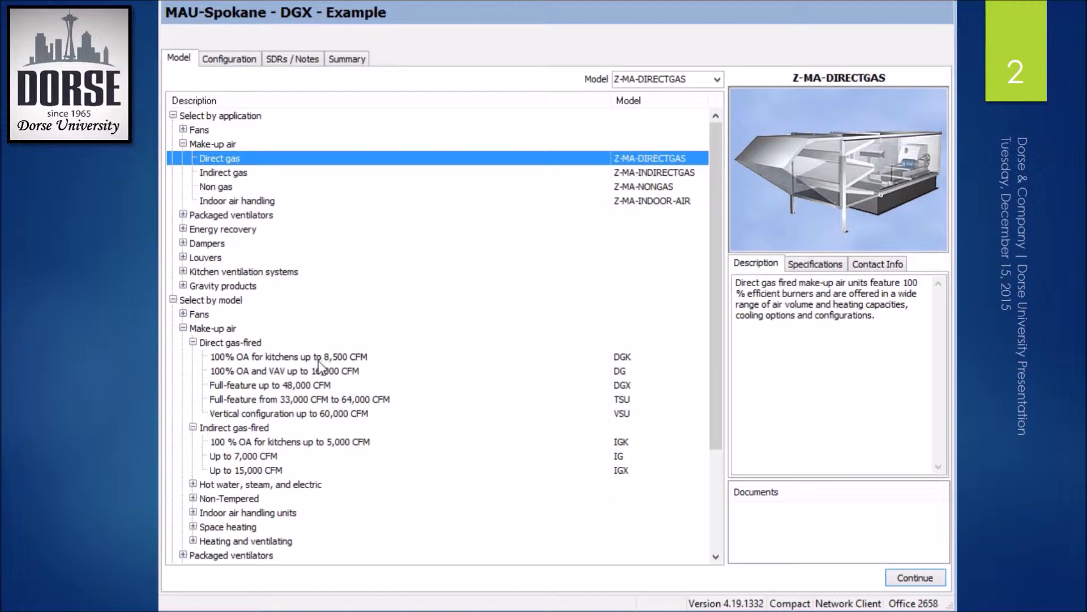
double_click(623, 372)
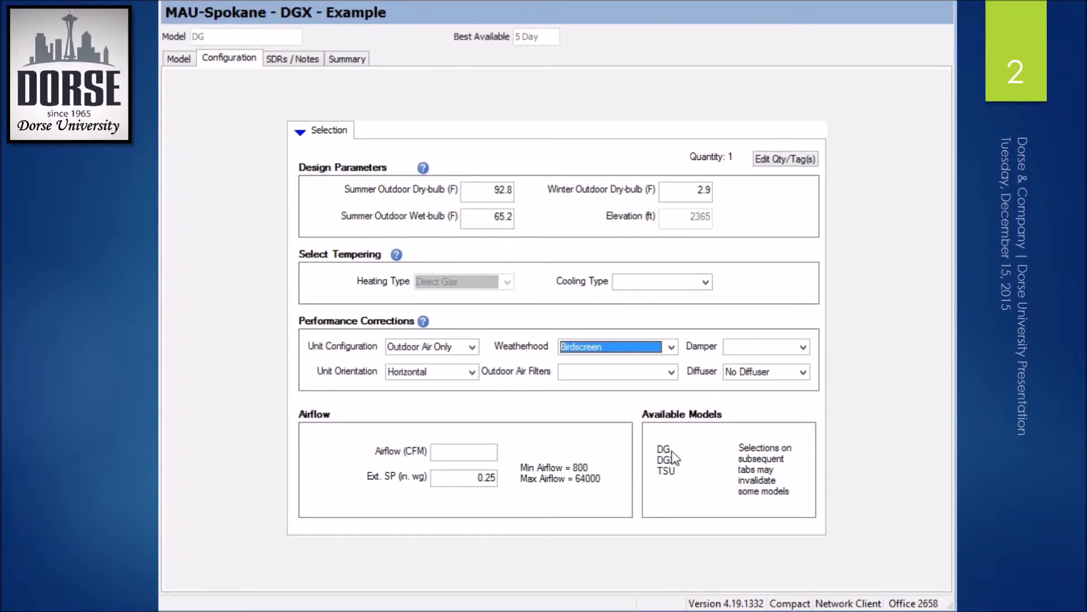
- Set the unit orientation to Horizontal and choose an aluminum mesh weatherhood
left_click(472, 372)
left_click(465, 400)
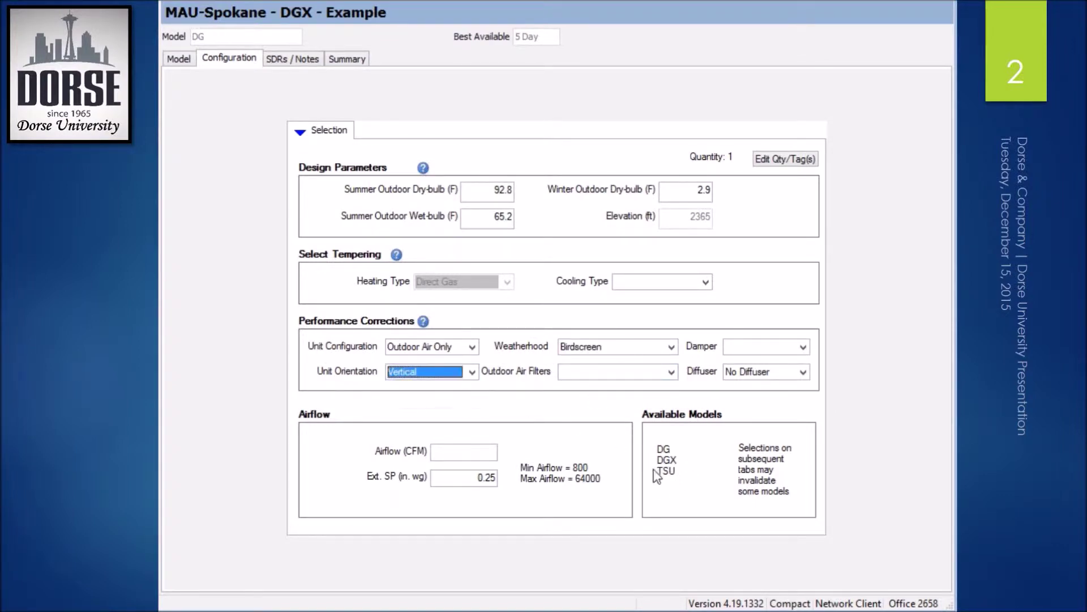
left_click(478, 375)
left_click(462, 388)
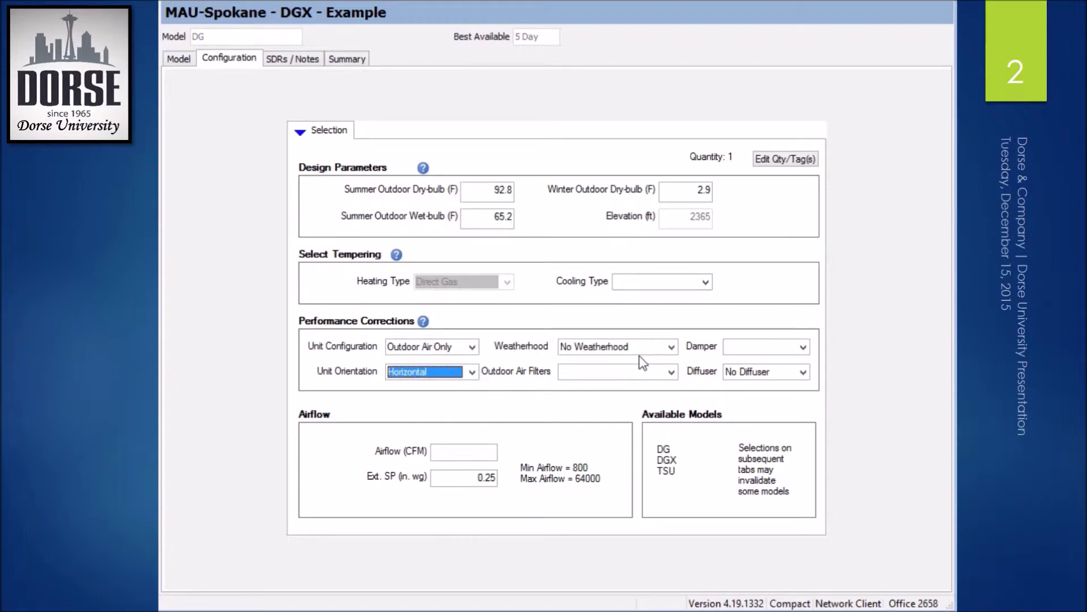
left_click(646, 347)
left_click(638, 360)
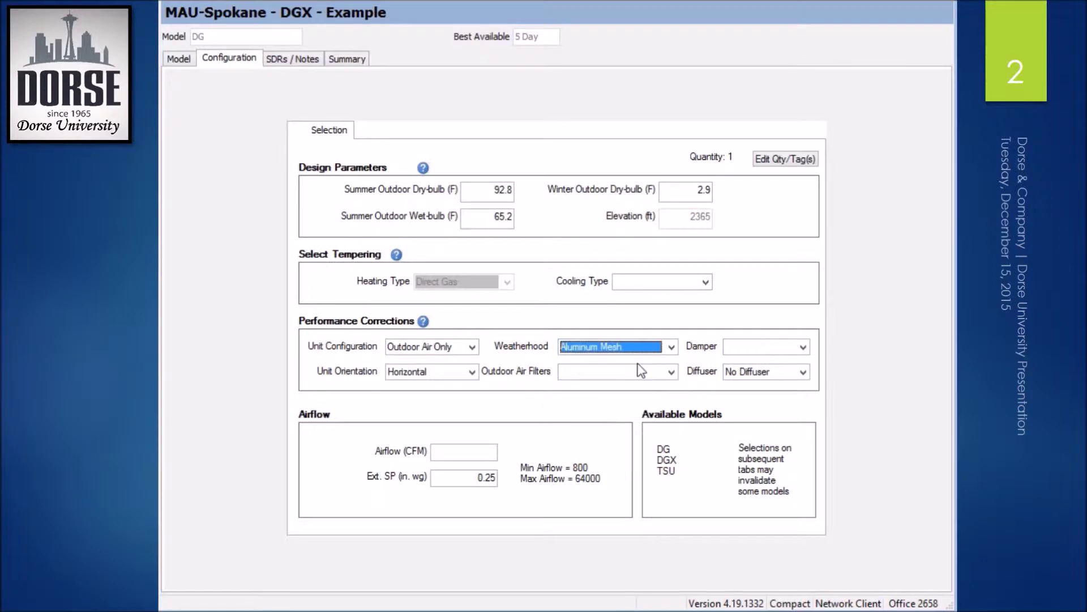
- Set the cooling type to Evaporative after briefly trying Packaged DX
left_click(688, 282)
left_click(676, 329)
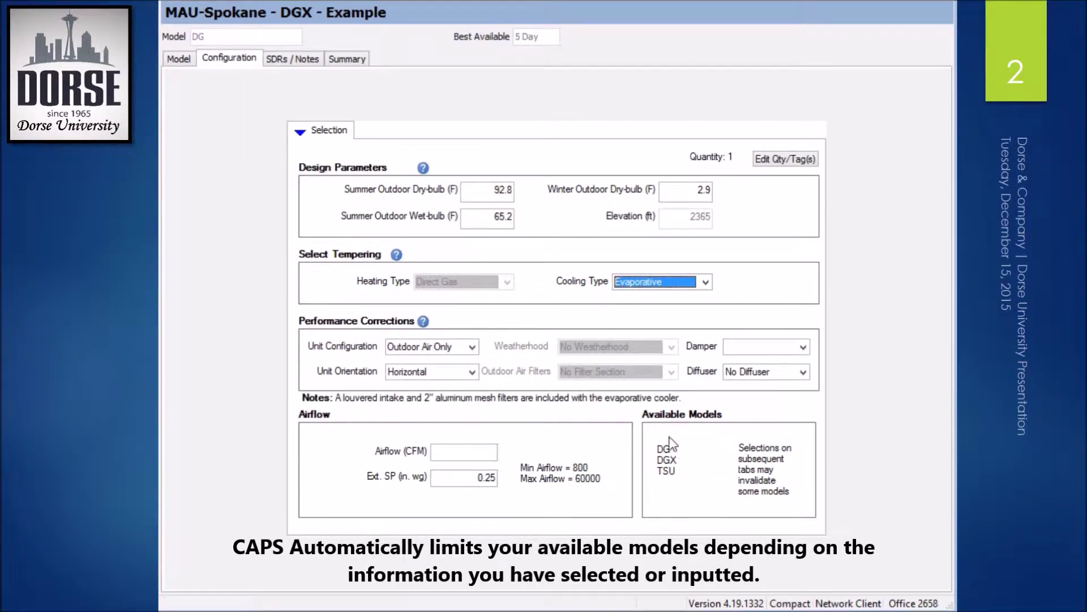
left_click(692, 281)
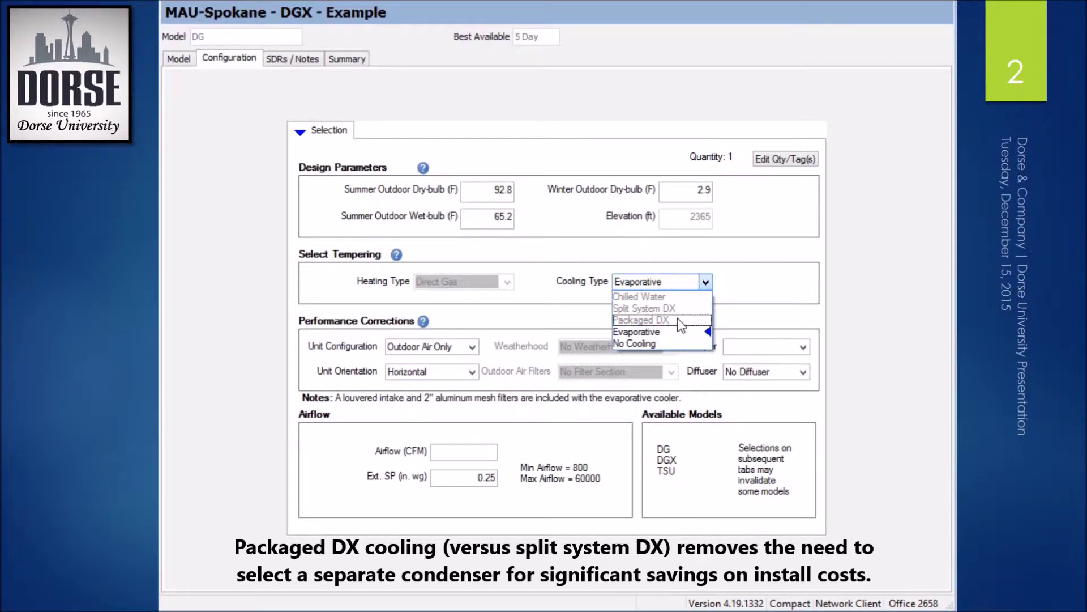
left_click(677, 319)
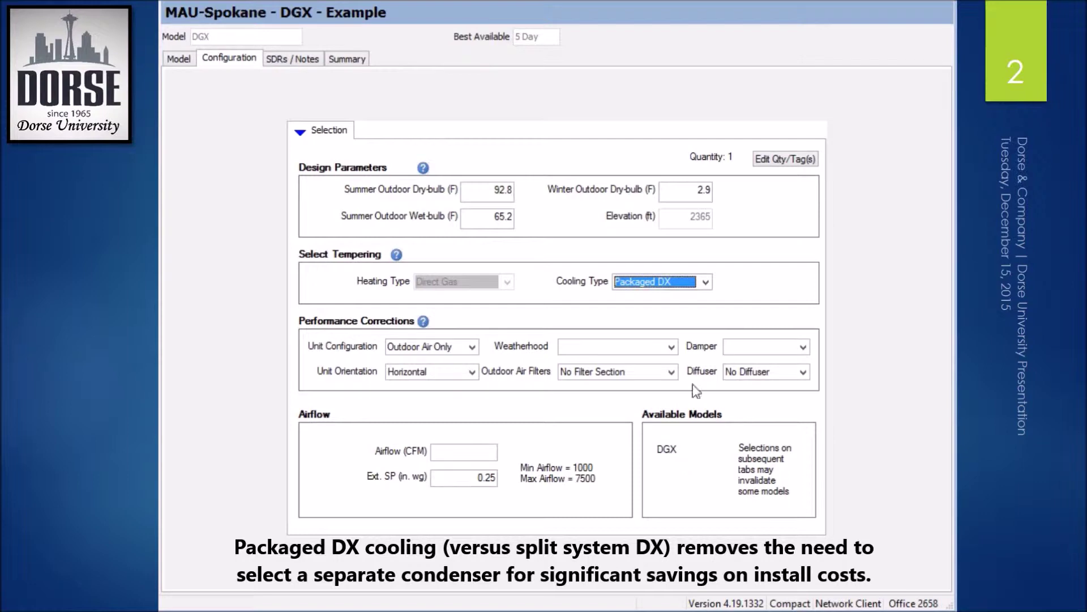
left_click(700, 286)
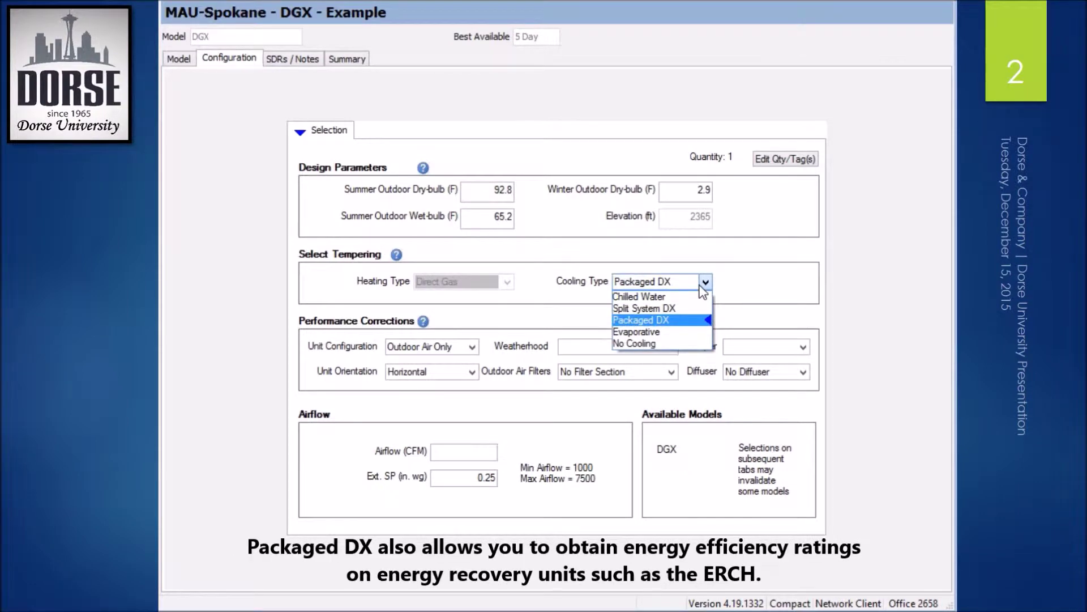
left_click(688, 330)
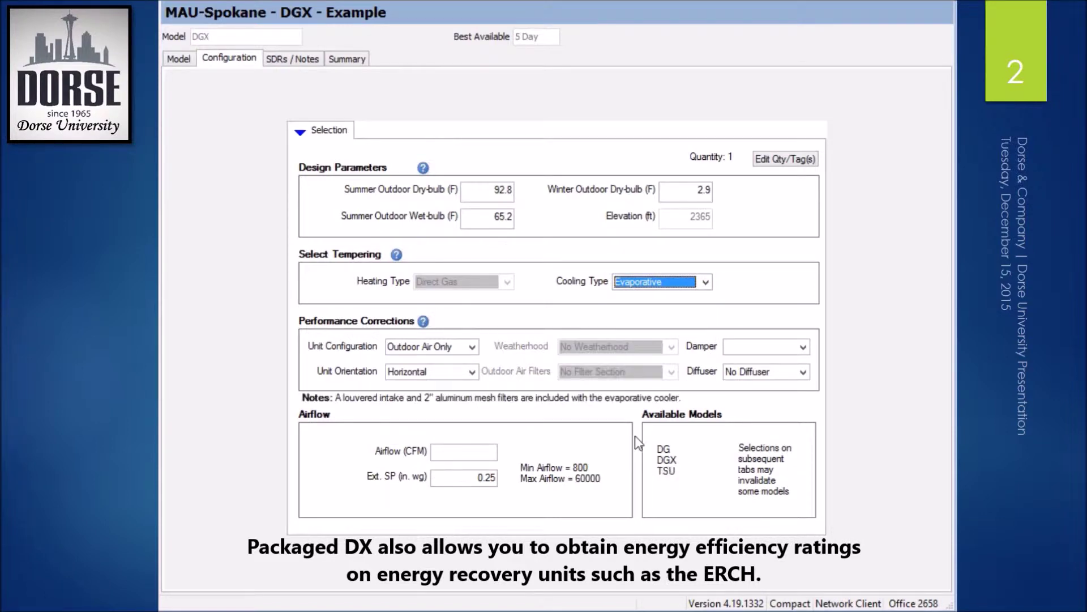
left_click(487, 452)
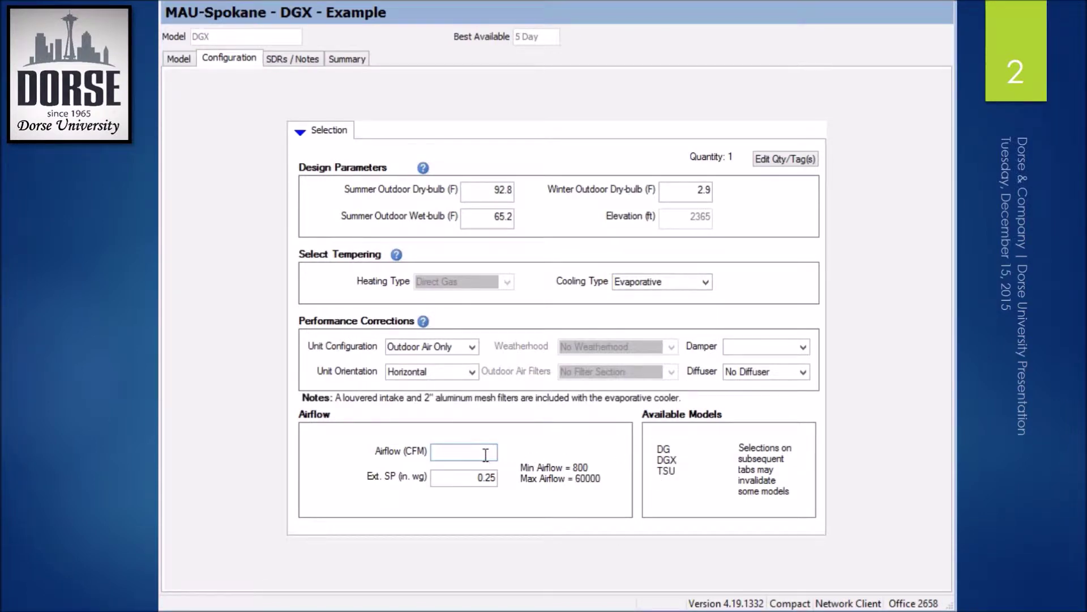
- Enter a 48000 CFM airflow and check the model catalogue's airflow ranges
type("48000")
left_click(483, 479)
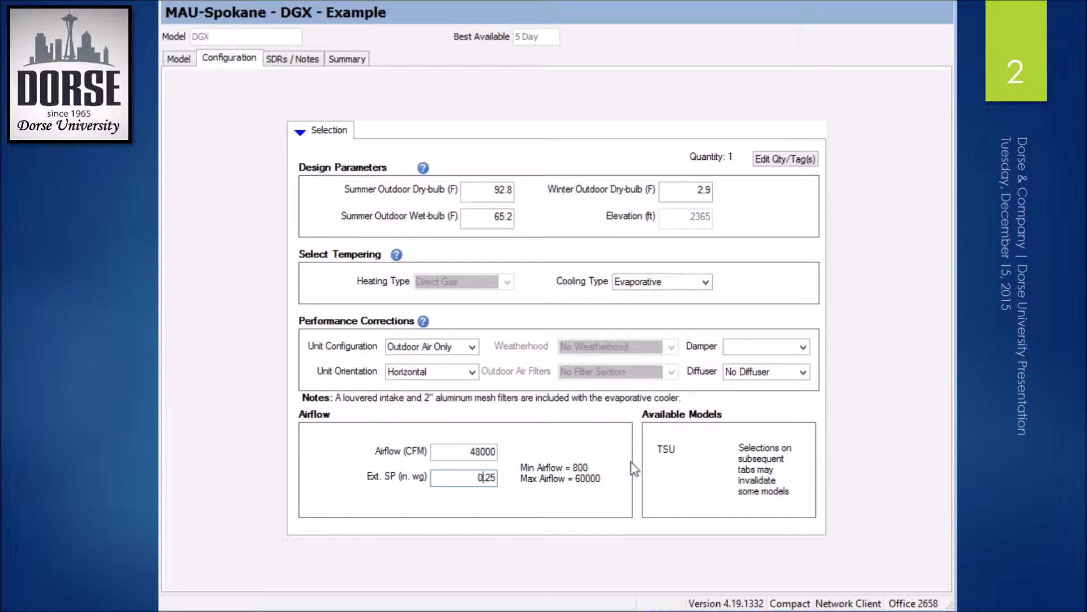
left_click(185, 64)
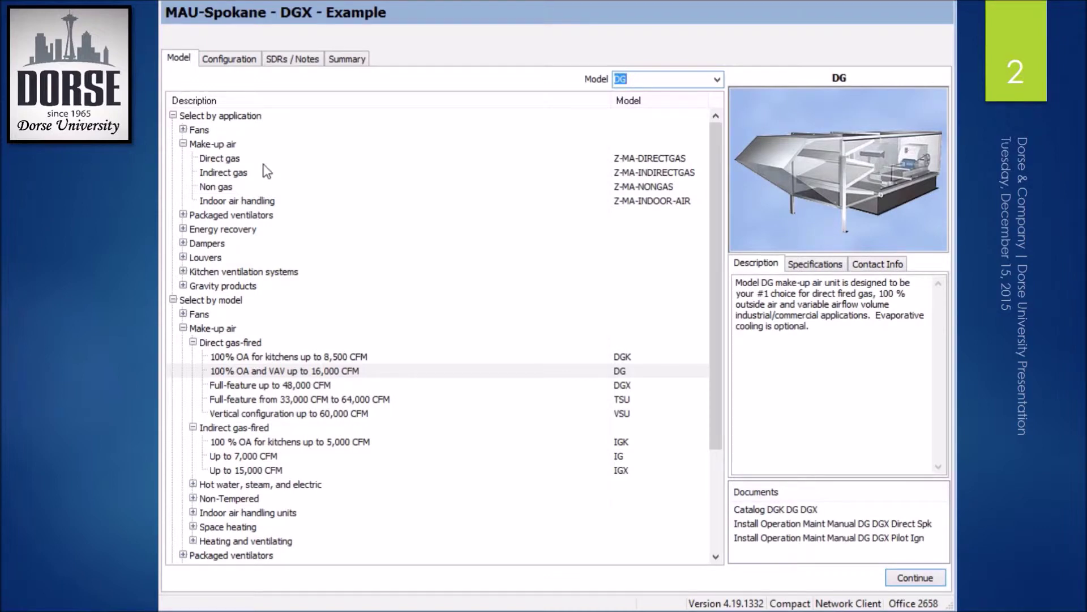
left_click(229, 58)
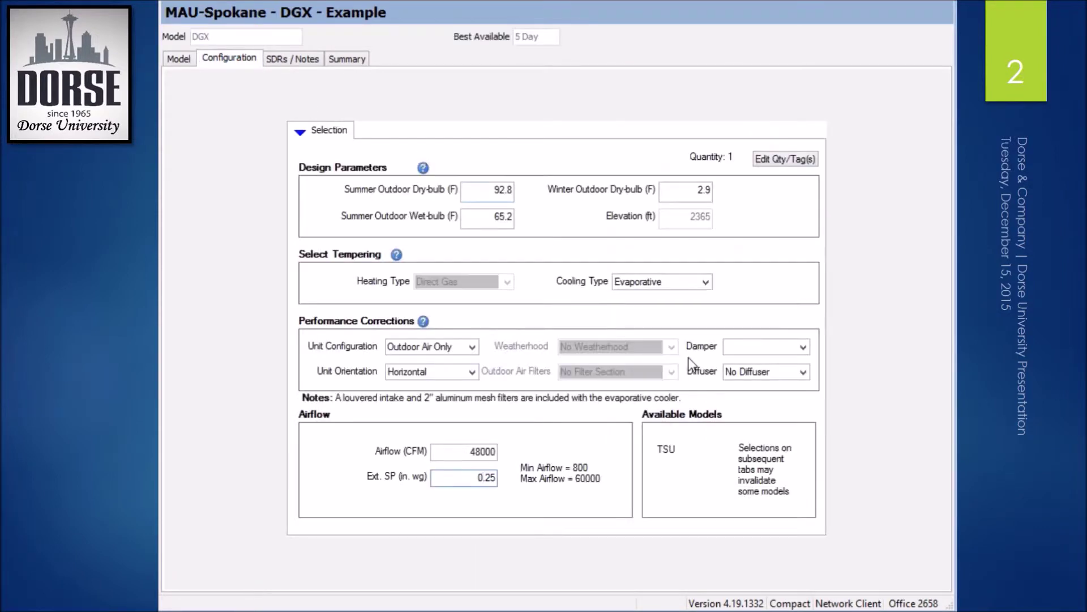
left_click(706, 283)
left_click(705, 283)
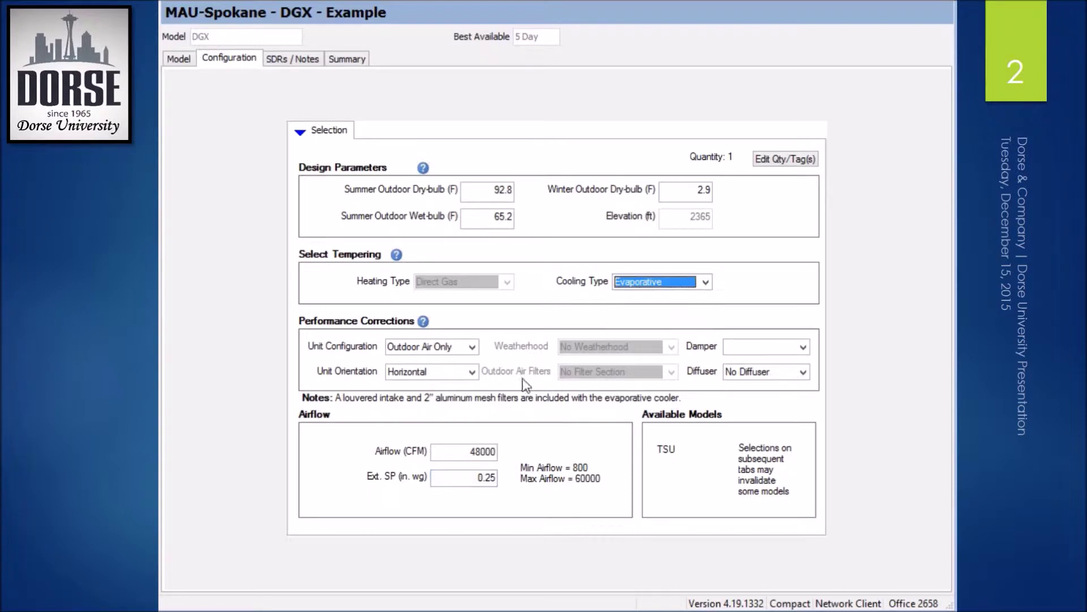
- Change the airflow to 5000 CFM at 0.50 in. wg and add an inlet damper
double_click(480, 451)
type("5000")
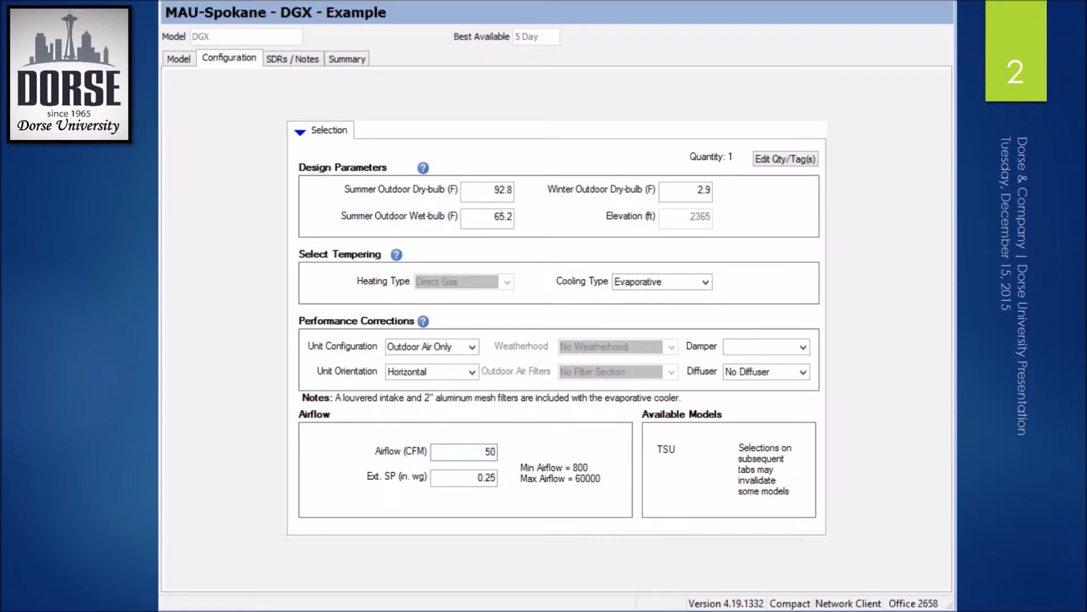
left_click(498, 478)
double_click(493, 477)
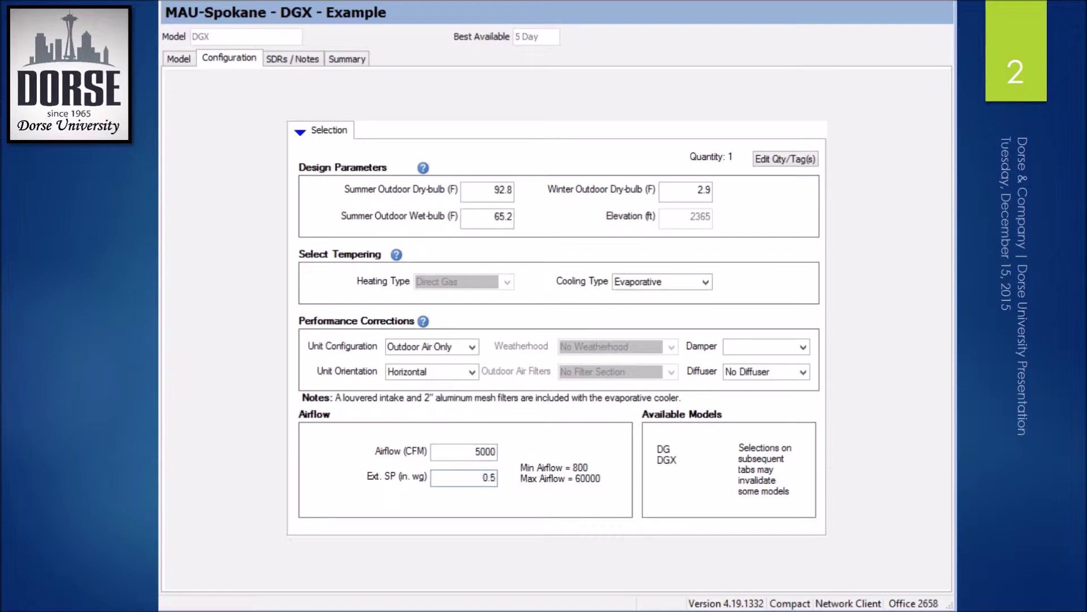
left_click(751, 348)
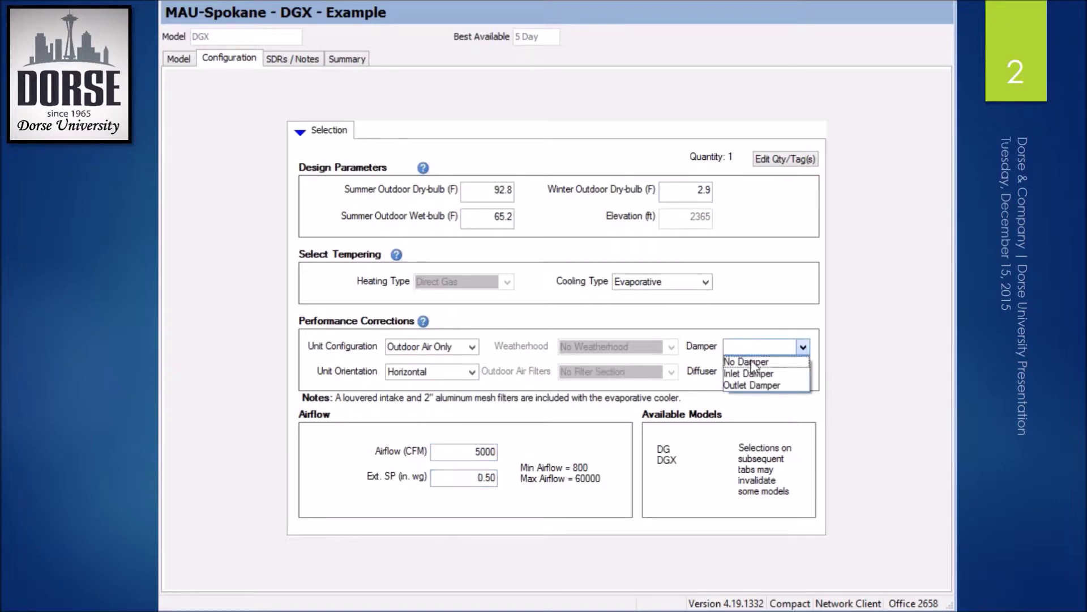
left_click(751, 373)
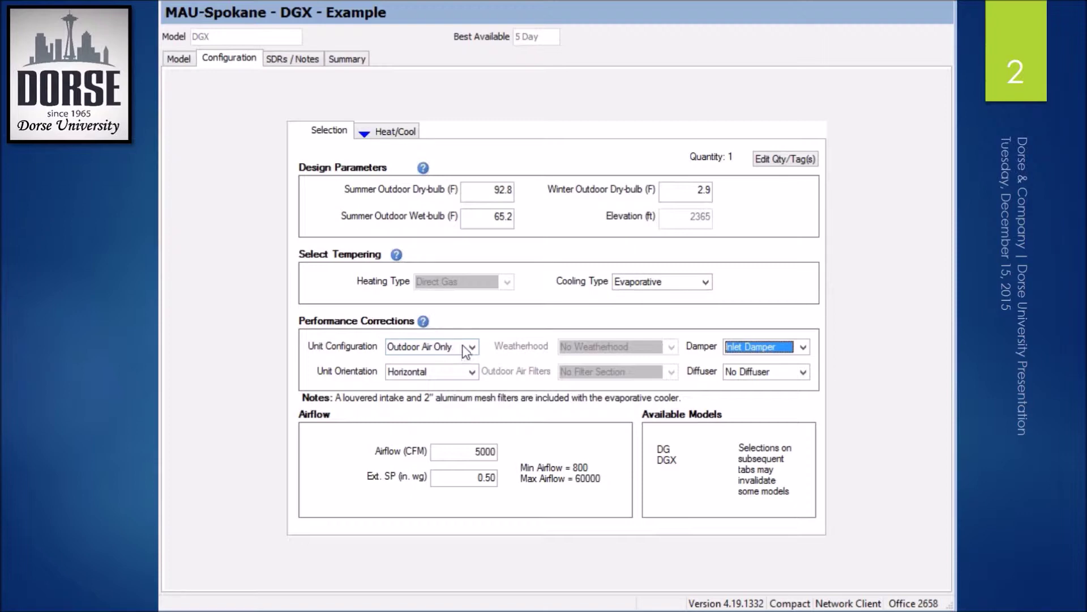
- On Heat/Cool, choose Natural gas type and the Maximize Burner sizing method
left_click(398, 131)
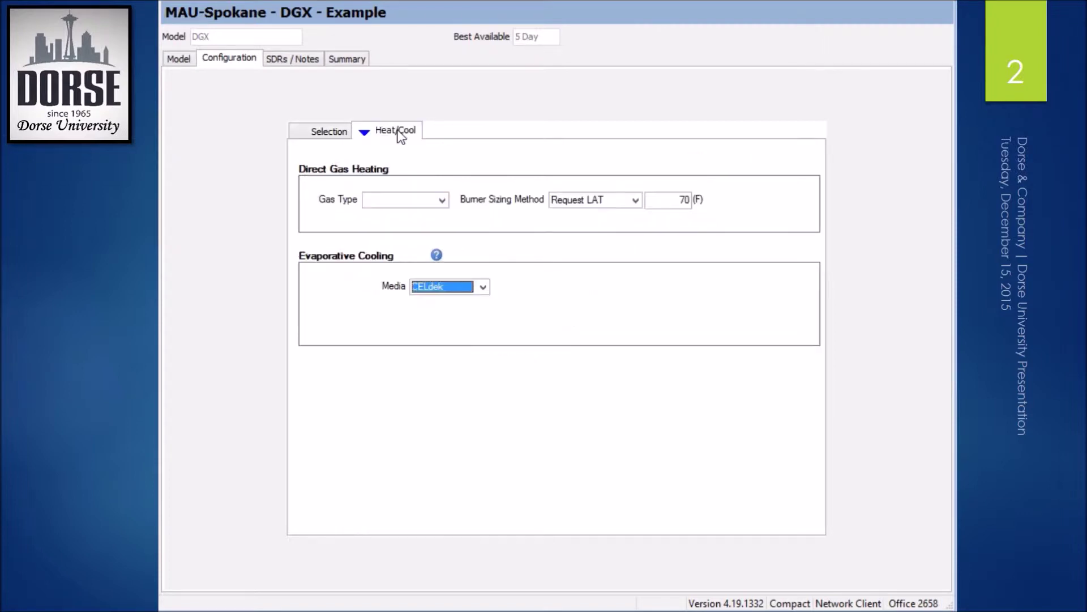
left_click(441, 201)
left_click(440, 215)
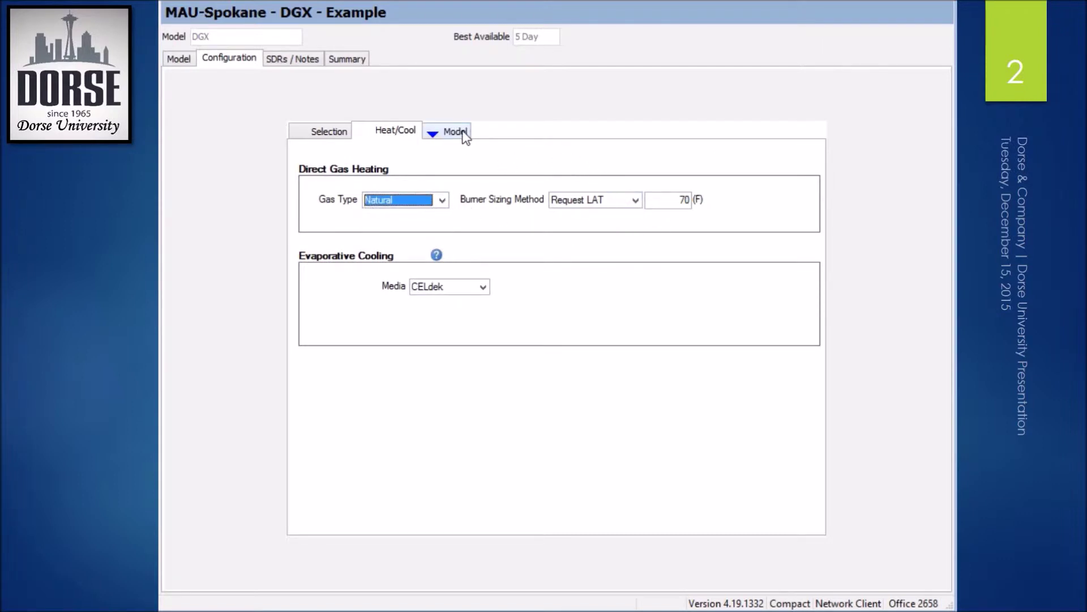
left_click(635, 201)
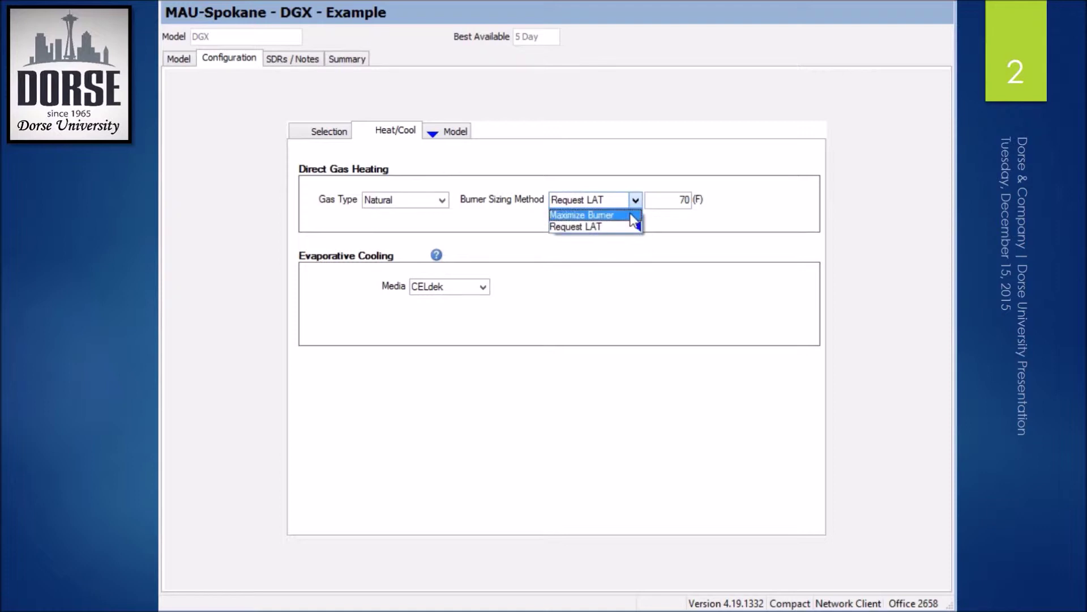
left_click(634, 217)
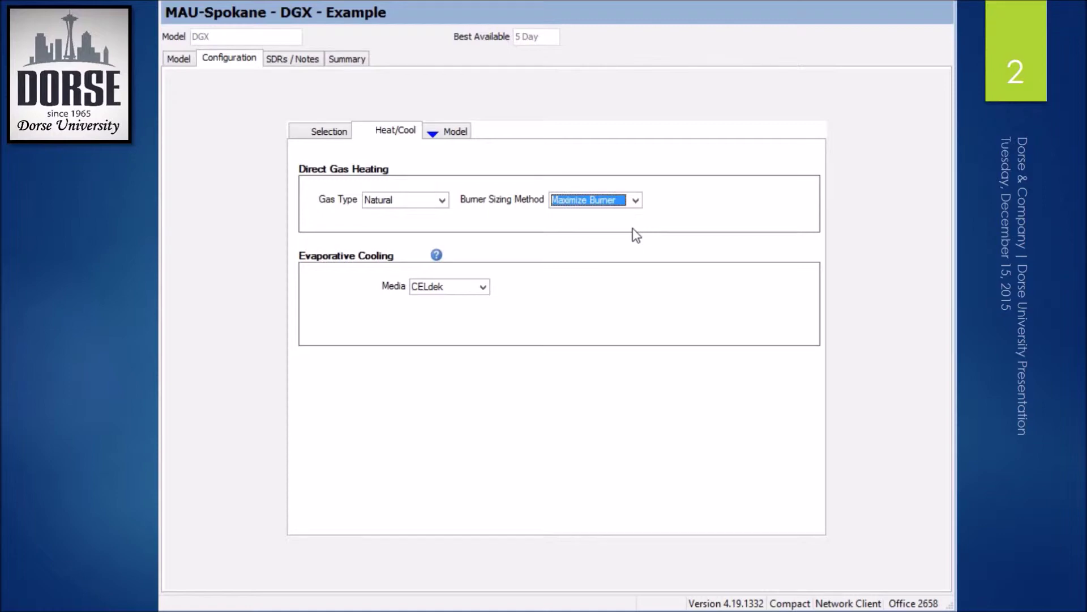
- Set supply air discharge to Bottom and pick the 1.15 DG-H20 burner from valid direct gas options
left_click(436, 129)
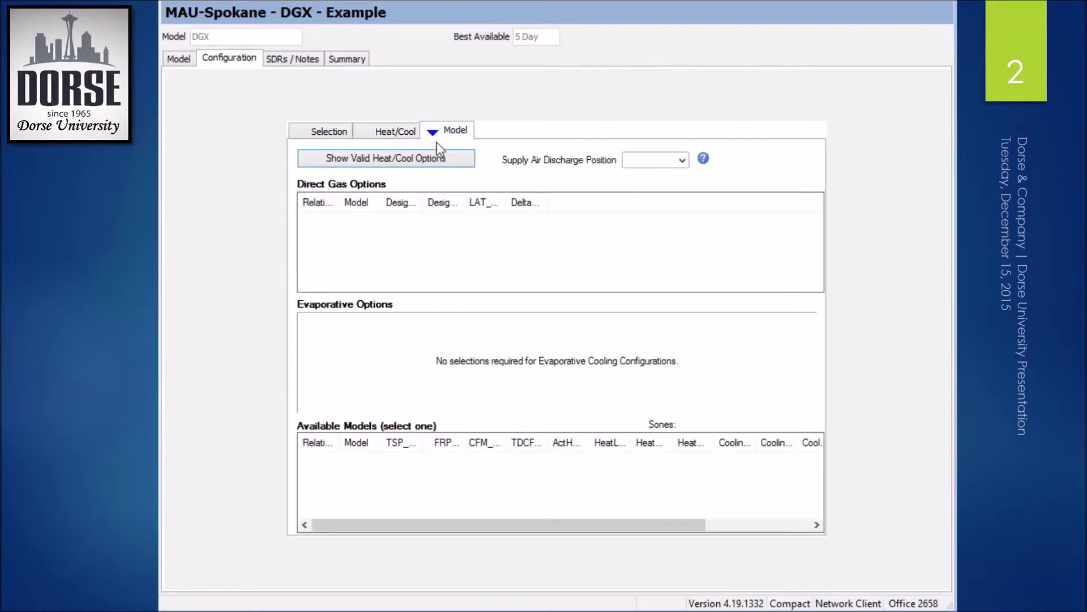
left_click(683, 160)
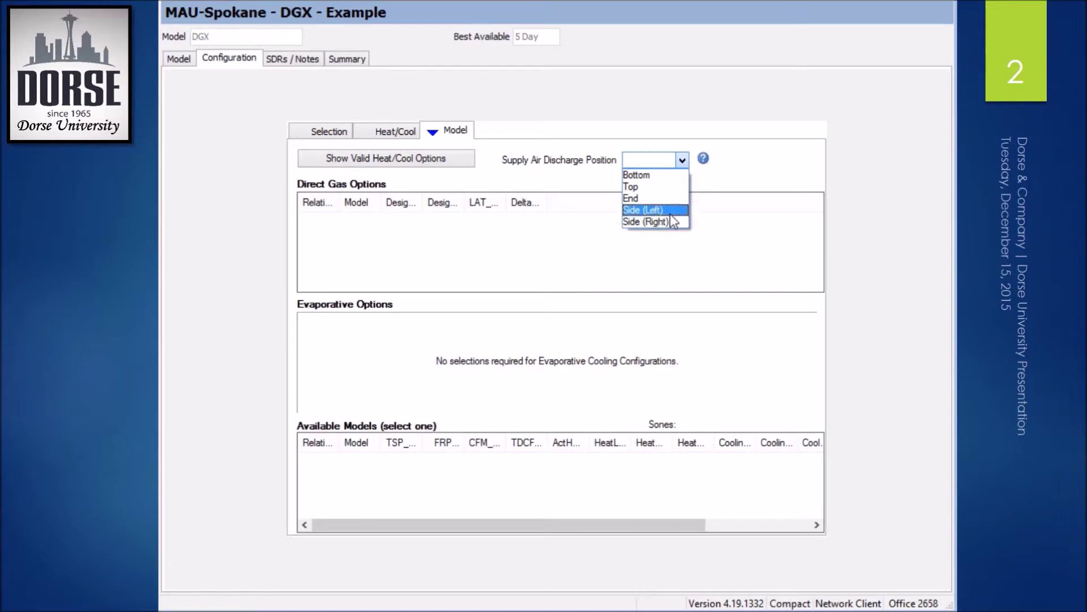
left_click(673, 175)
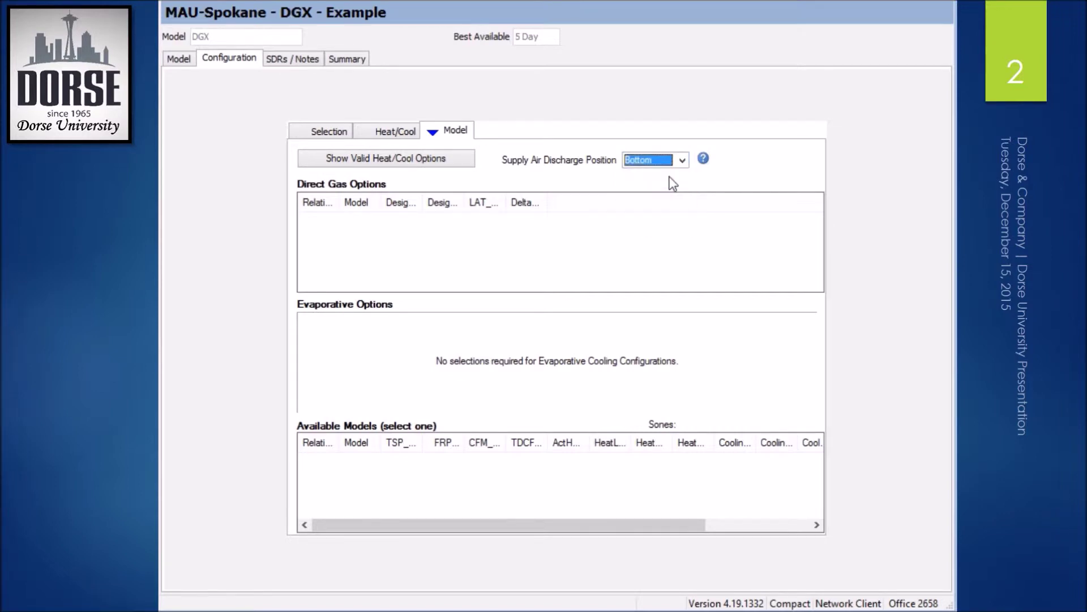
left_click(455, 162)
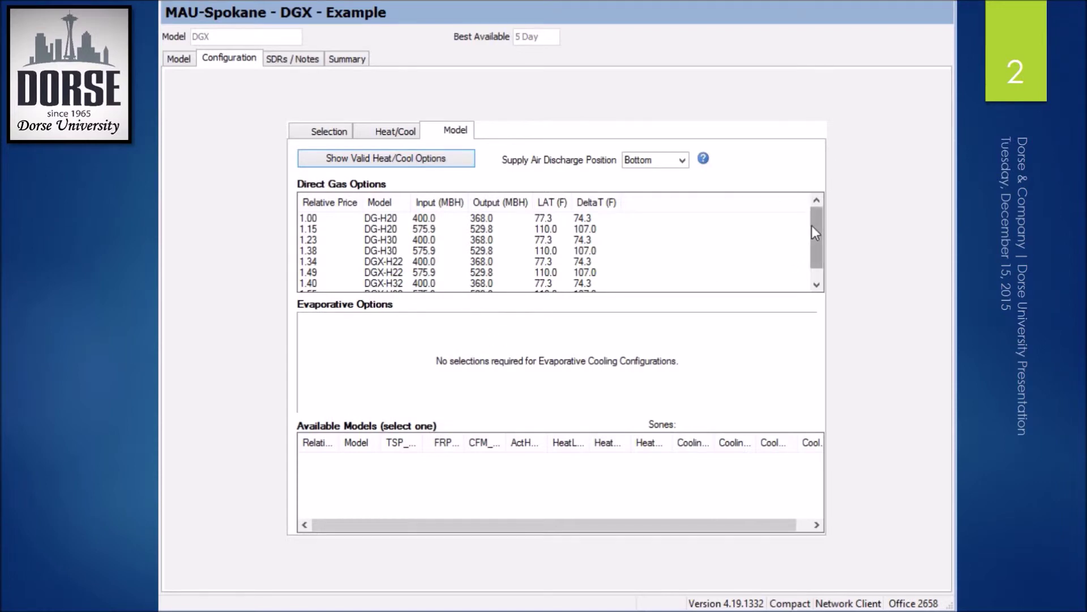
left_click(434, 232)
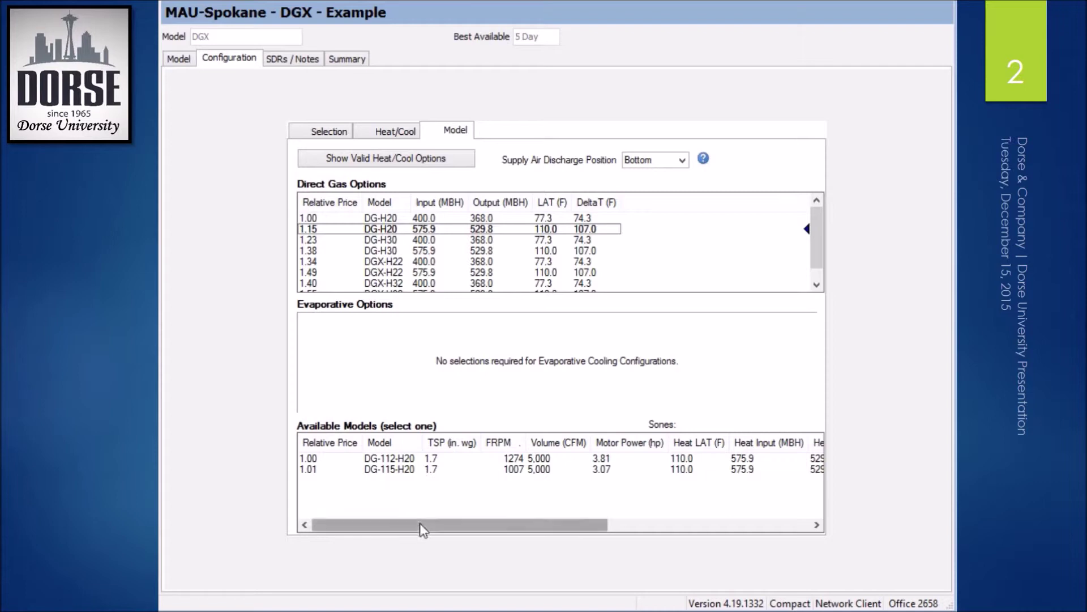
- Scroll across the Available Models columns to compare DG-112-H20 and DG-115-H20 performance
left_click_drag(419, 522, 386, 524)
left_click_drag(577, 518, 543, 525)
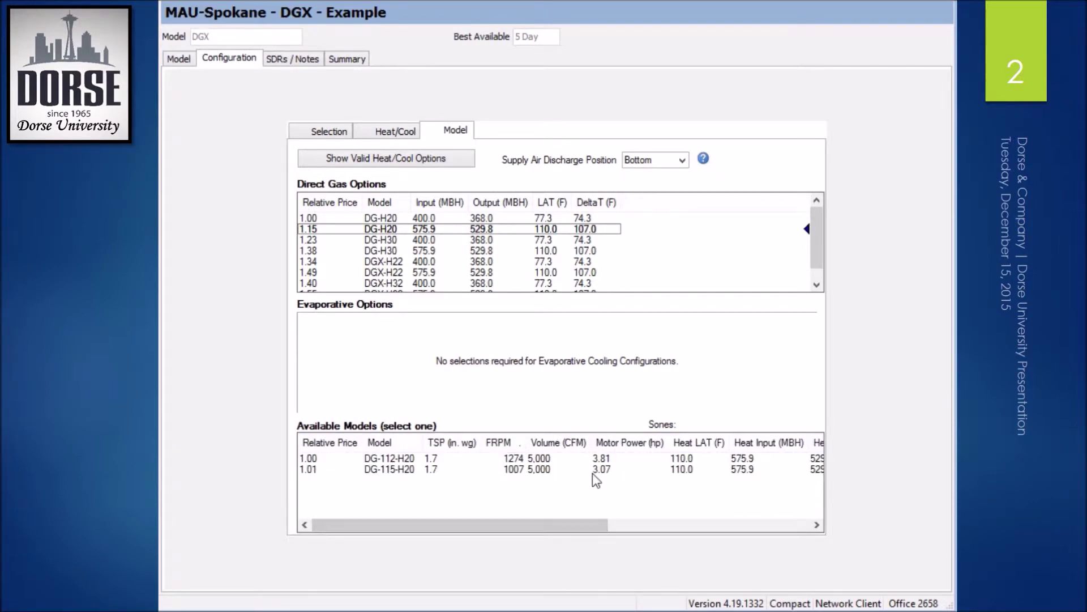
- Compare the min/max speed fan curves of the DG-112-H20 and DG-115-H20 models
left_click(594, 470)
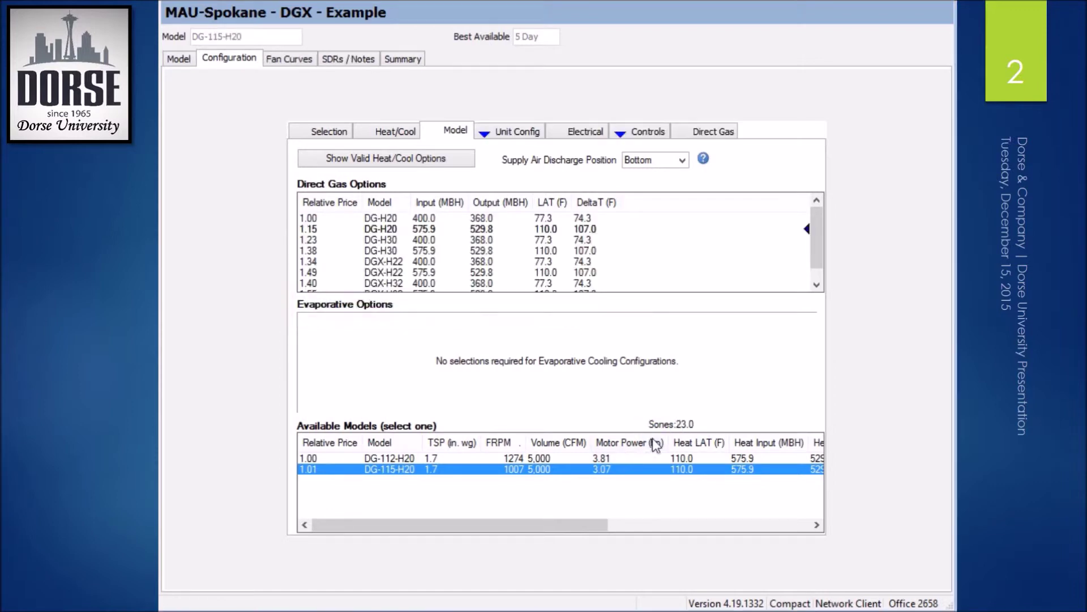
left_click(615, 458)
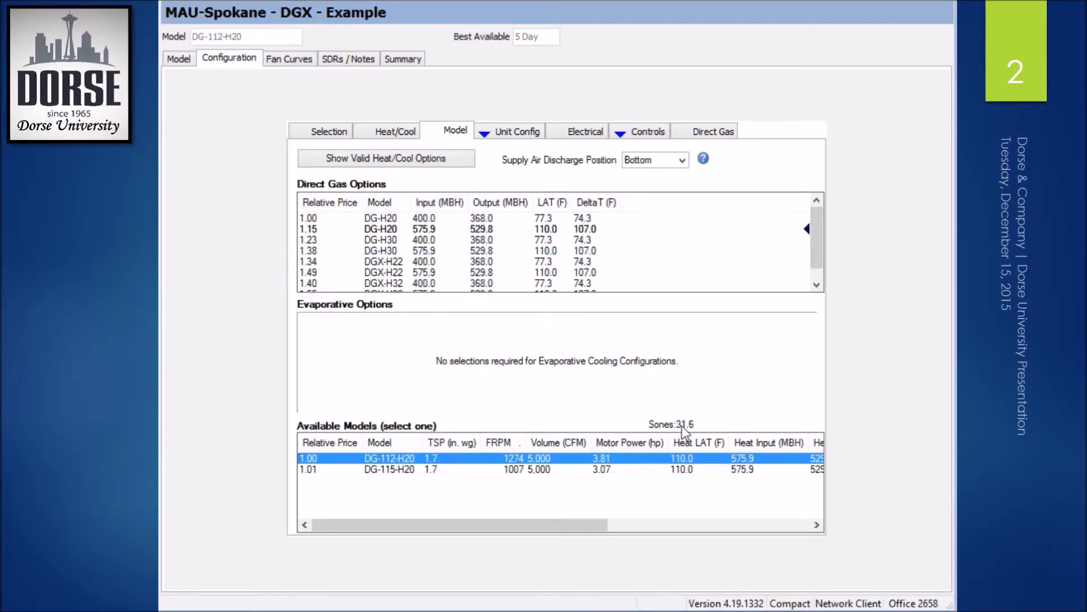
left_click(304, 63)
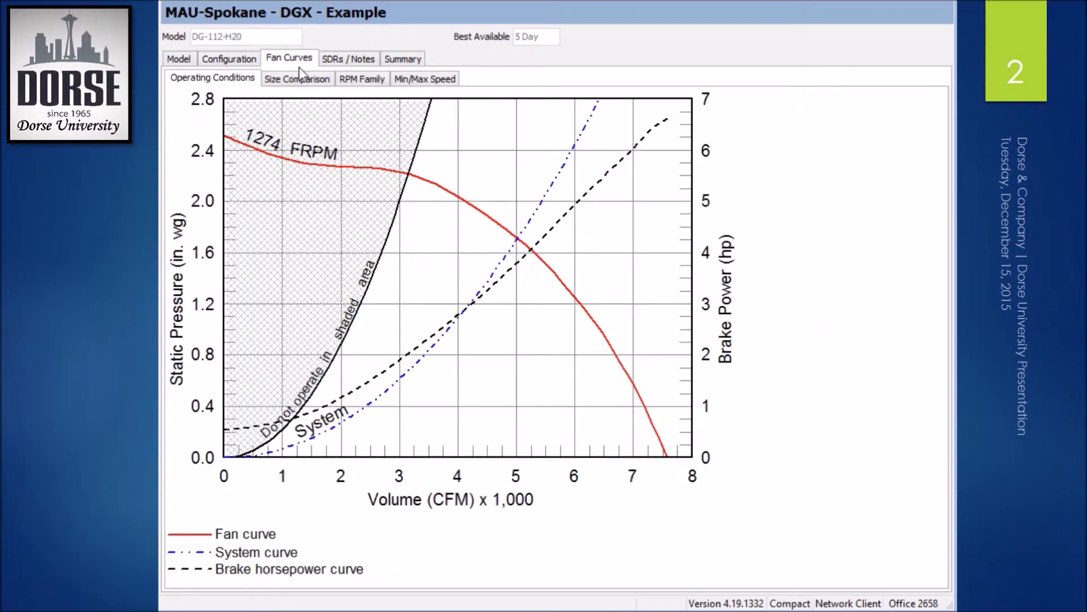
left_click(413, 80)
left_click(244, 63)
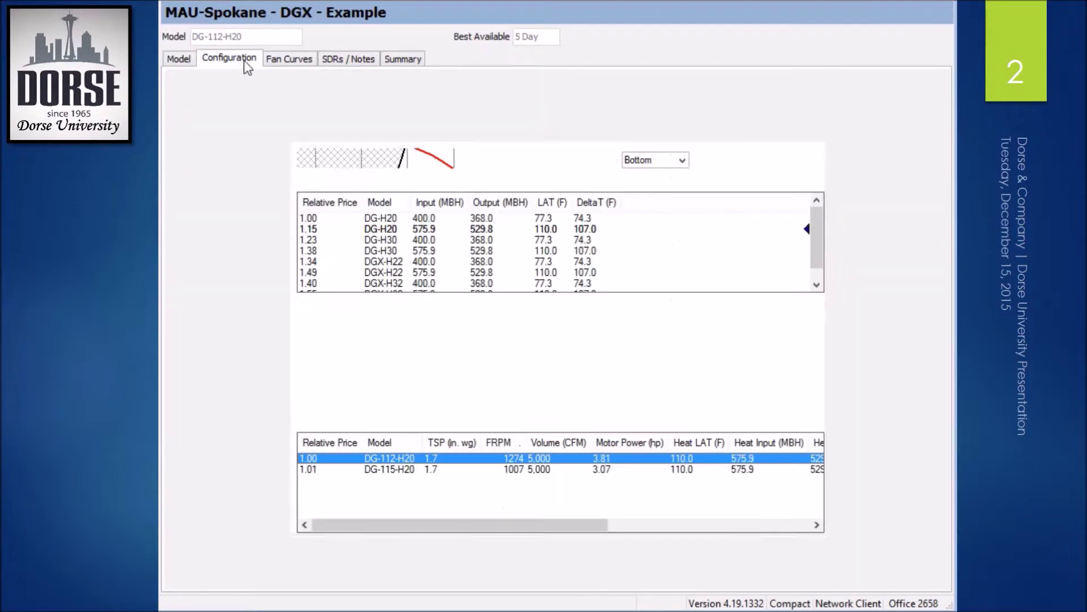
left_click(601, 469)
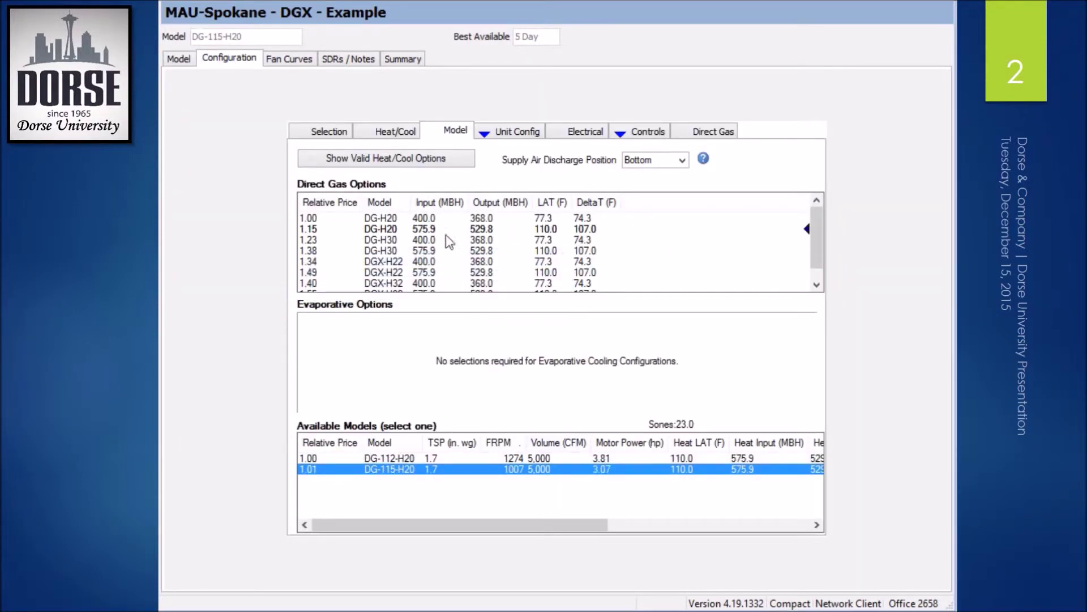
left_click(307, 62)
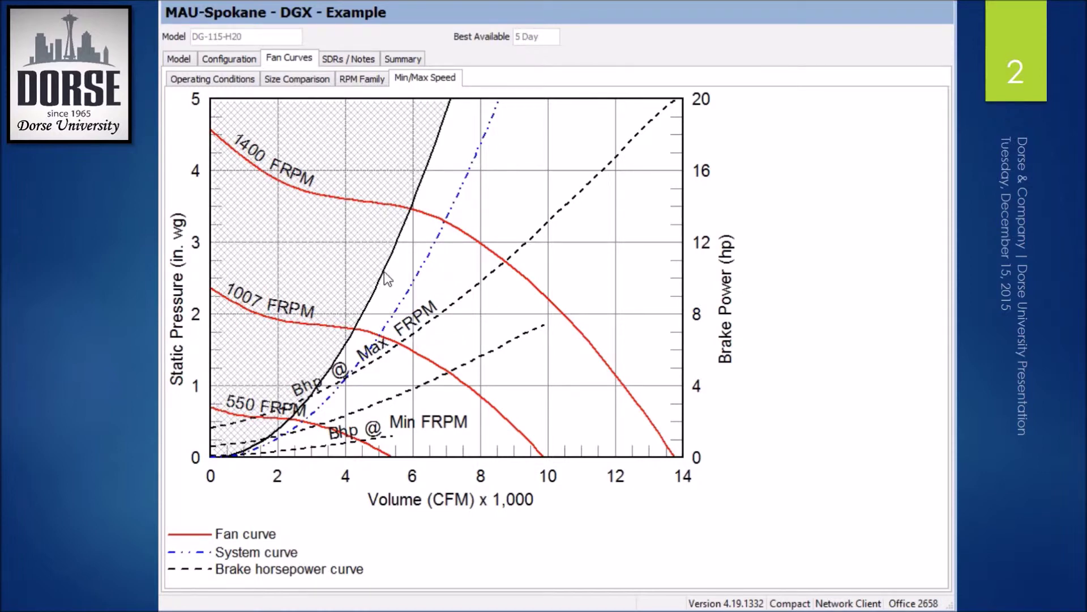
left_click(231, 58)
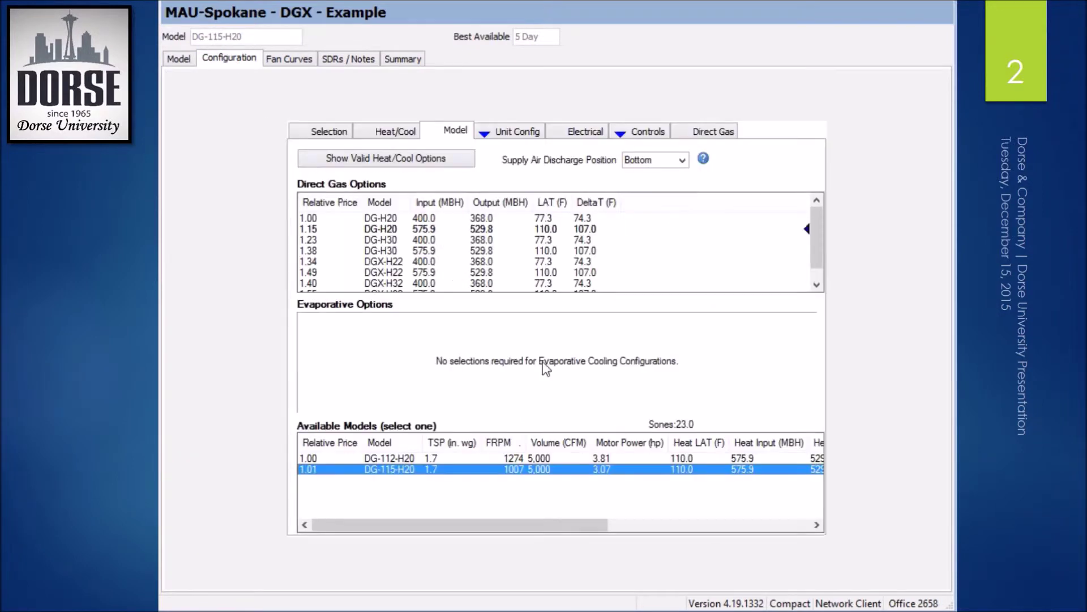
- Settle on the DG-112-H20 model and bring up its Unit Config options
left_click(547, 458)
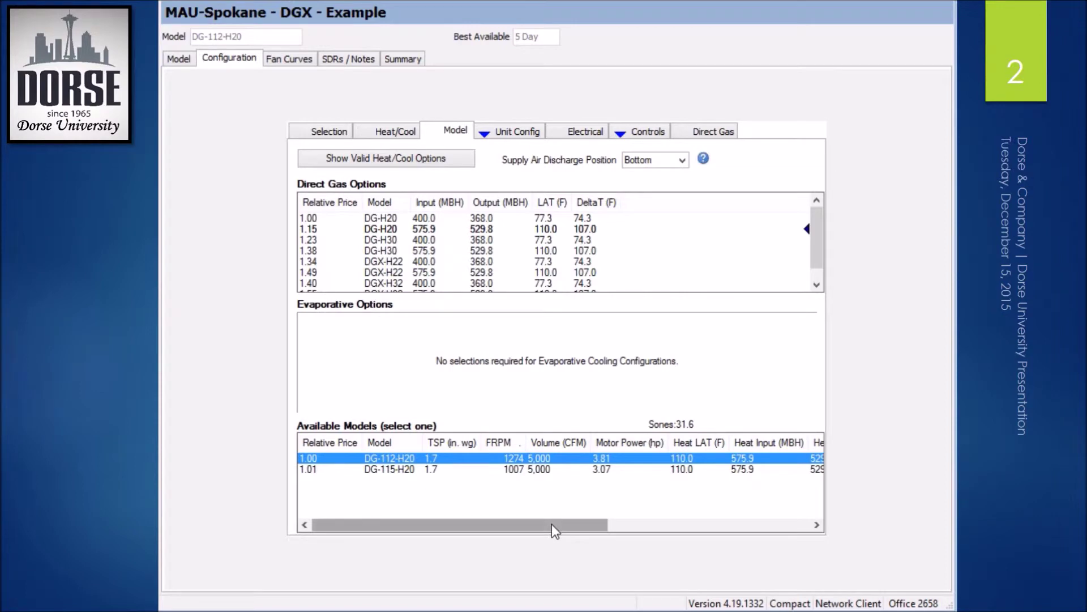
left_click_drag(552, 524, 748, 517)
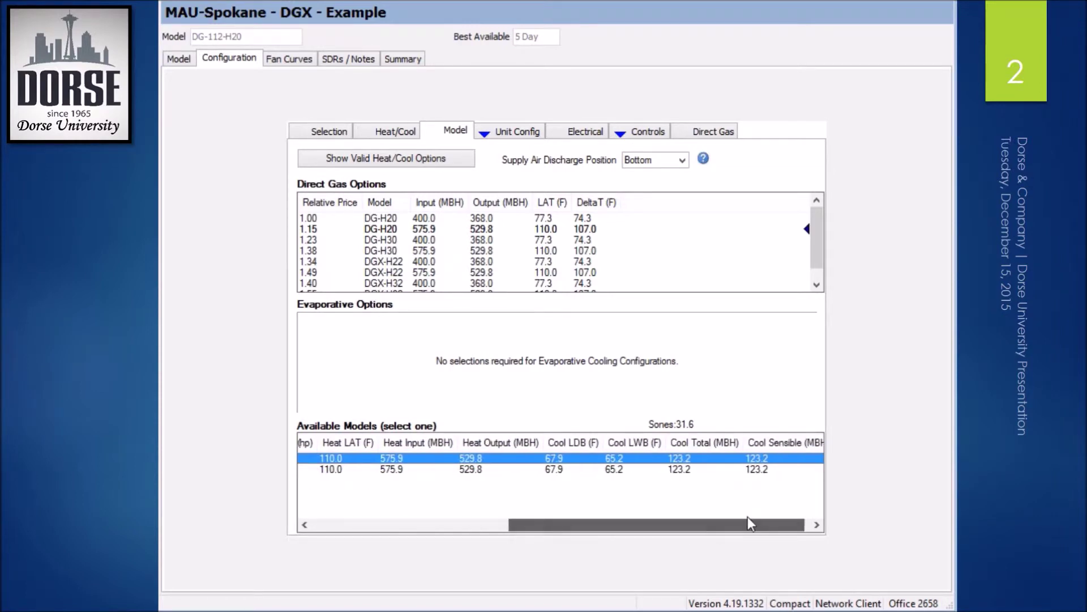
left_click(513, 139)
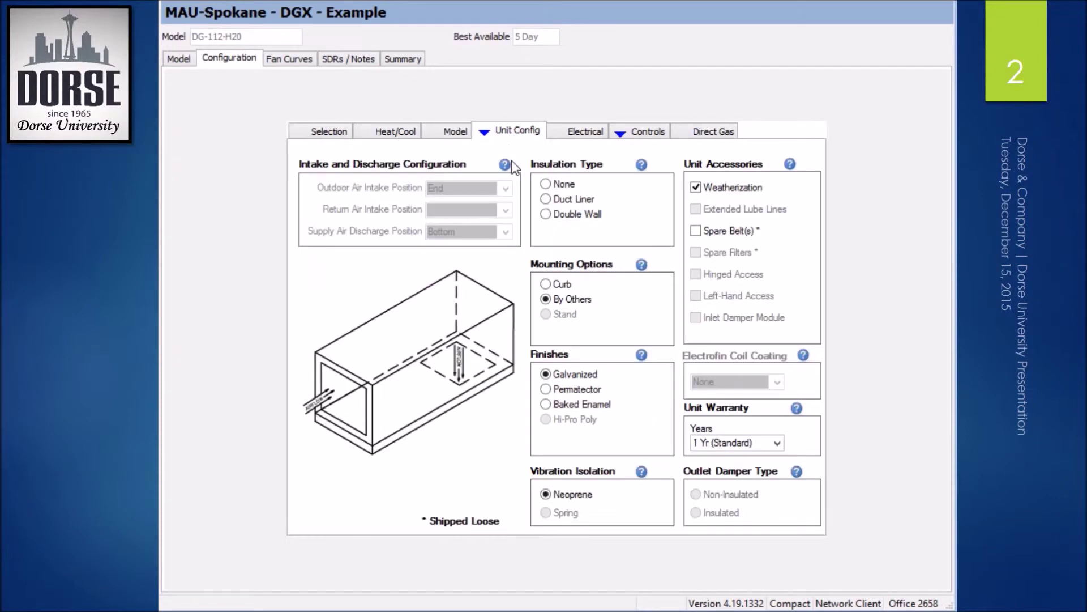
- Choose double-wall insulation, curb mounting with height 16, and a Permatector finish
left_click(558, 215)
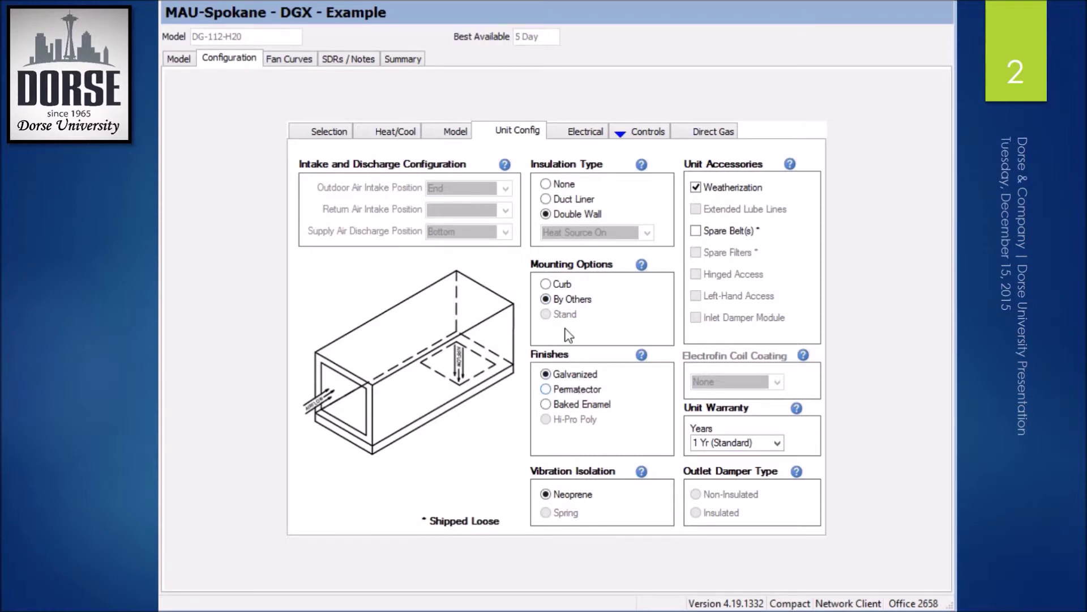
left_click(546, 283)
left_click(548, 230)
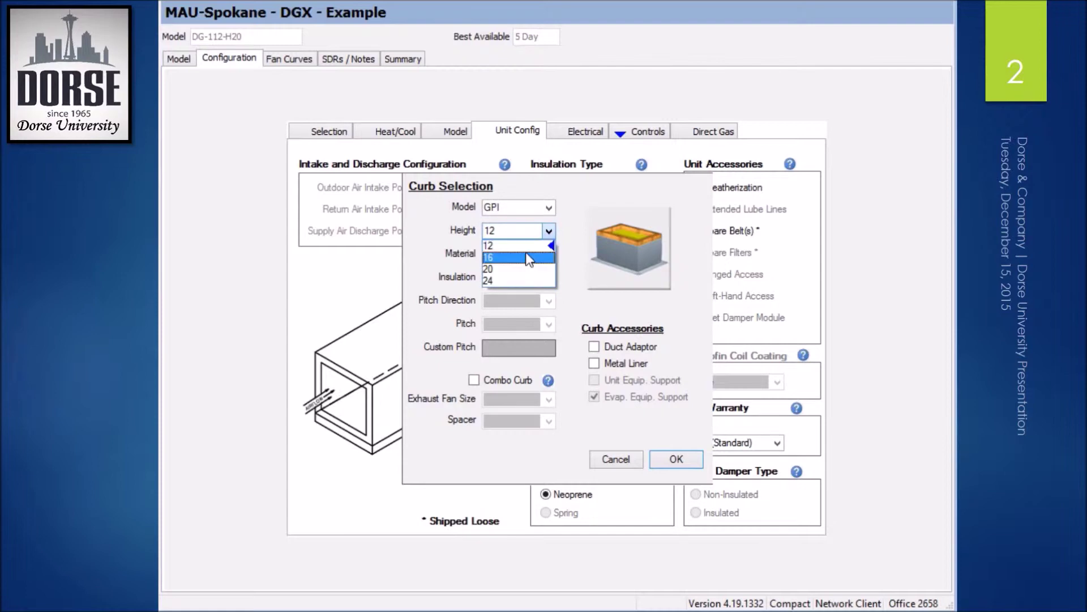
left_click(525, 252)
left_click(662, 458)
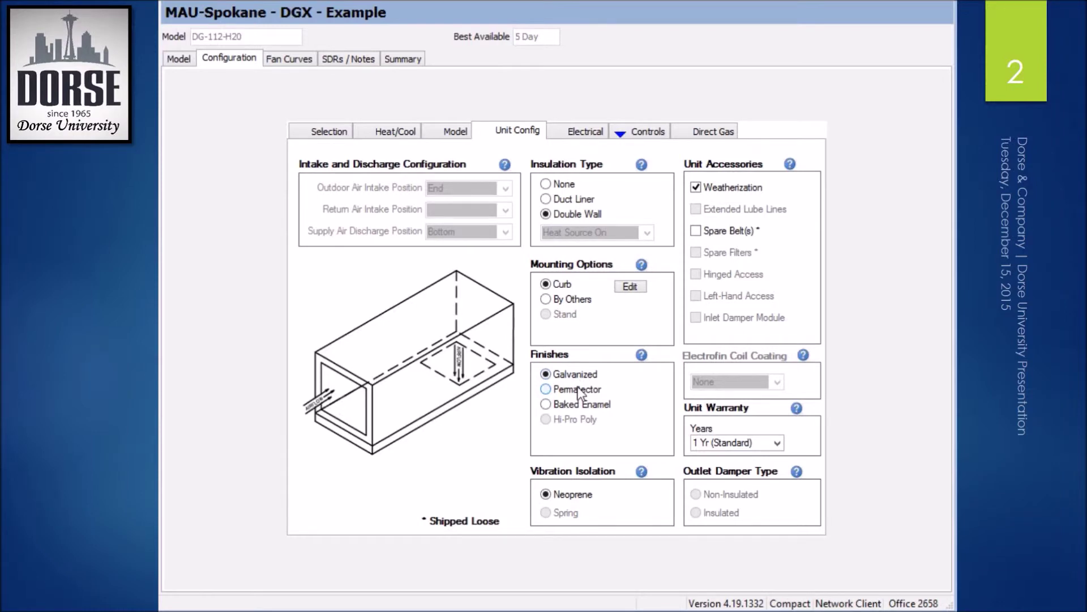
left_click(564, 391)
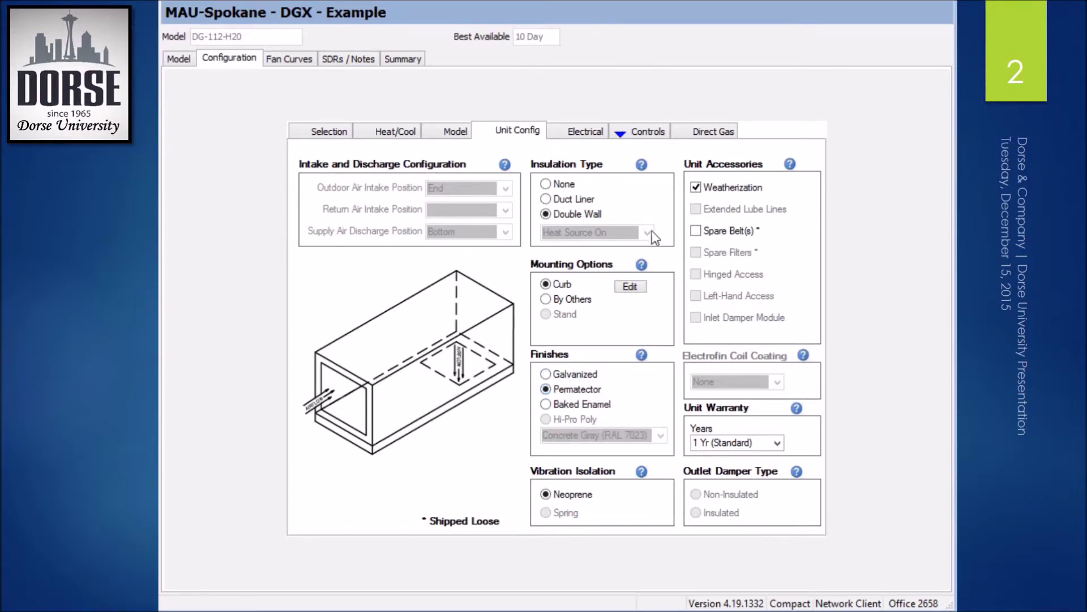
left_click(580, 131)
- Set 460/60/3 power with discharge temperature control and no remote panel
left_click(607, 191)
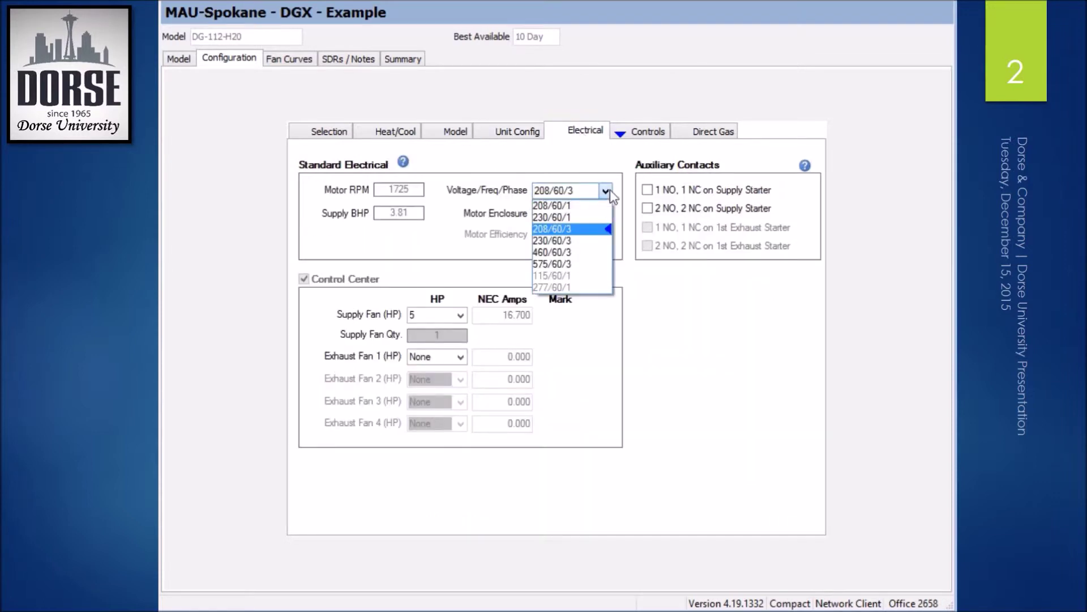
left_click(589, 253)
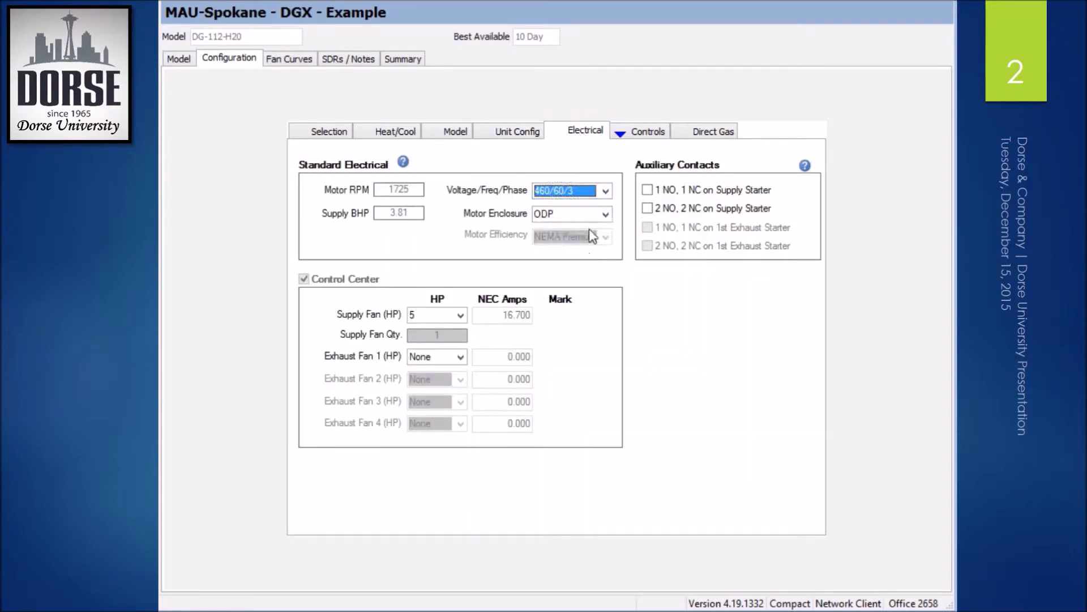
left_click(643, 132)
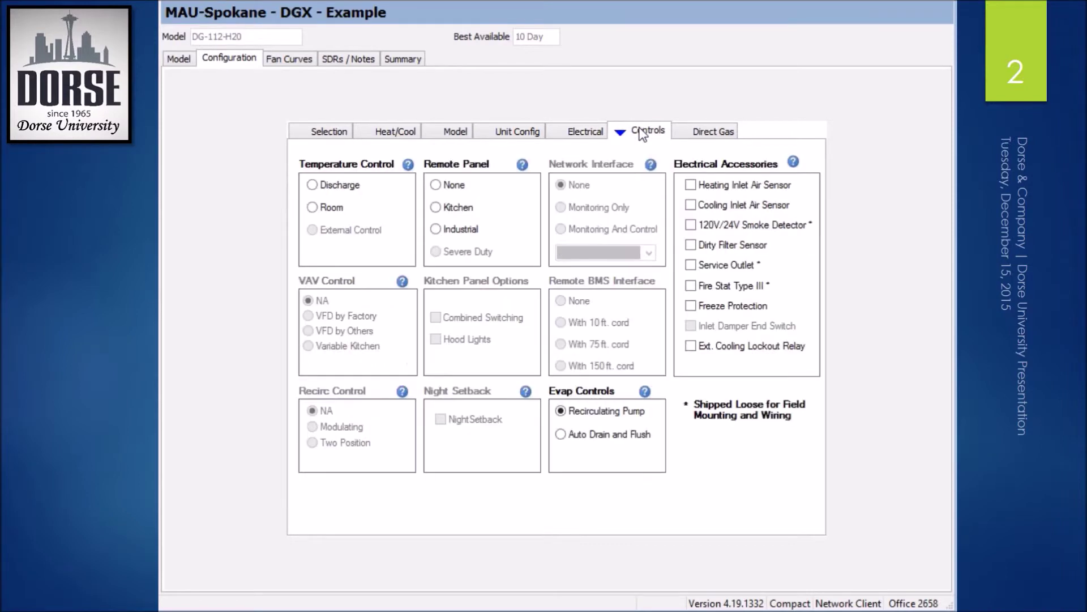
left_click(351, 189)
left_click(436, 185)
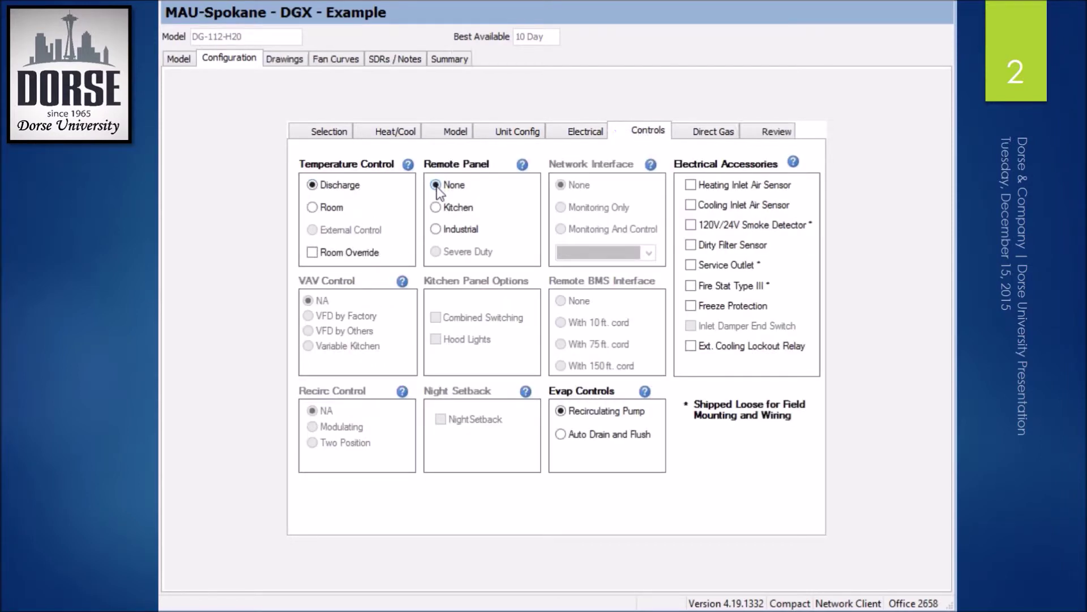
- Add dirty-filter and inlet-air sensors, plus factory-valved Auto Drain and Flush evap controls
left_click(691, 245)
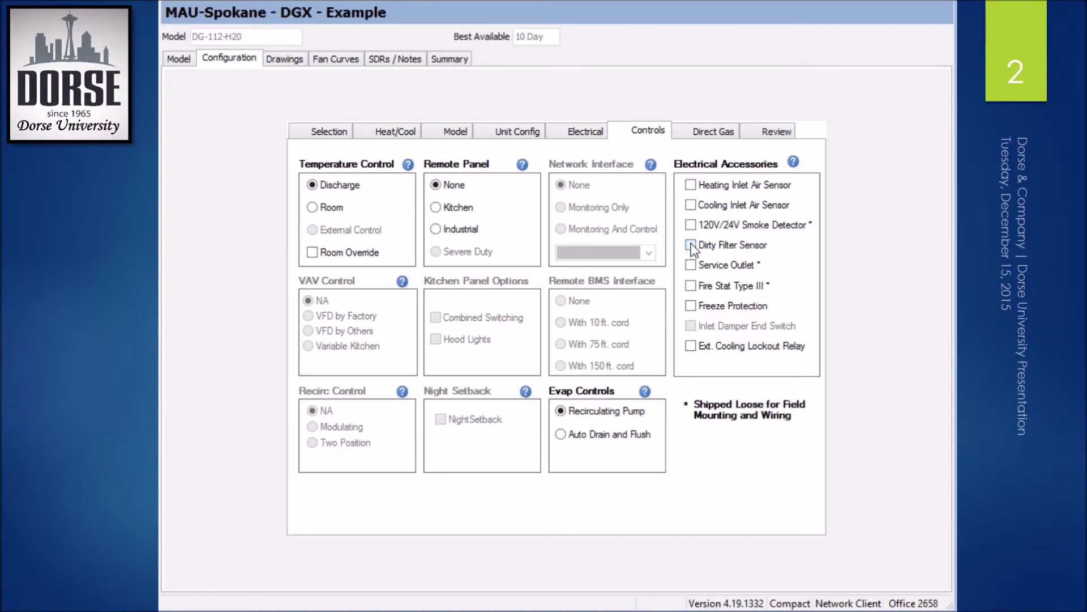
left_click(691, 185)
left_click(691, 205)
left_click(560, 434)
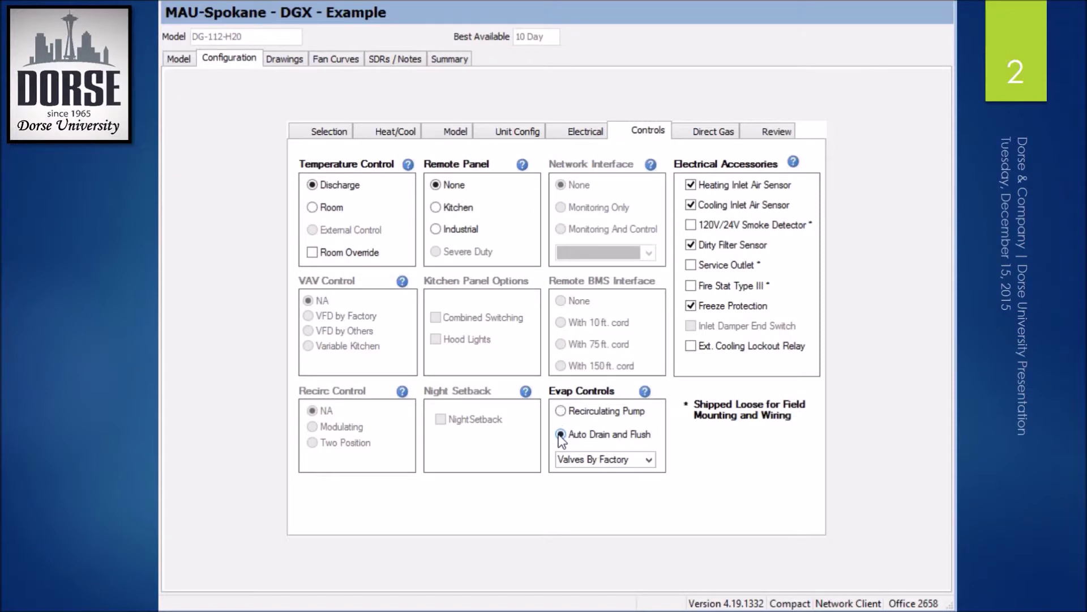
left_click(649, 459)
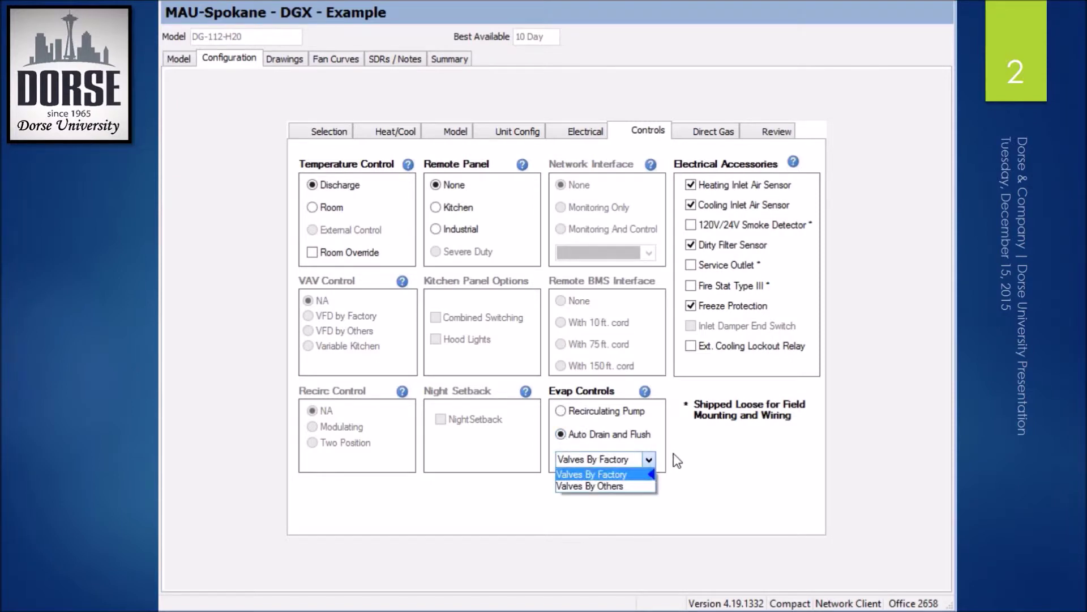
left_click(674, 453)
left_click(706, 134)
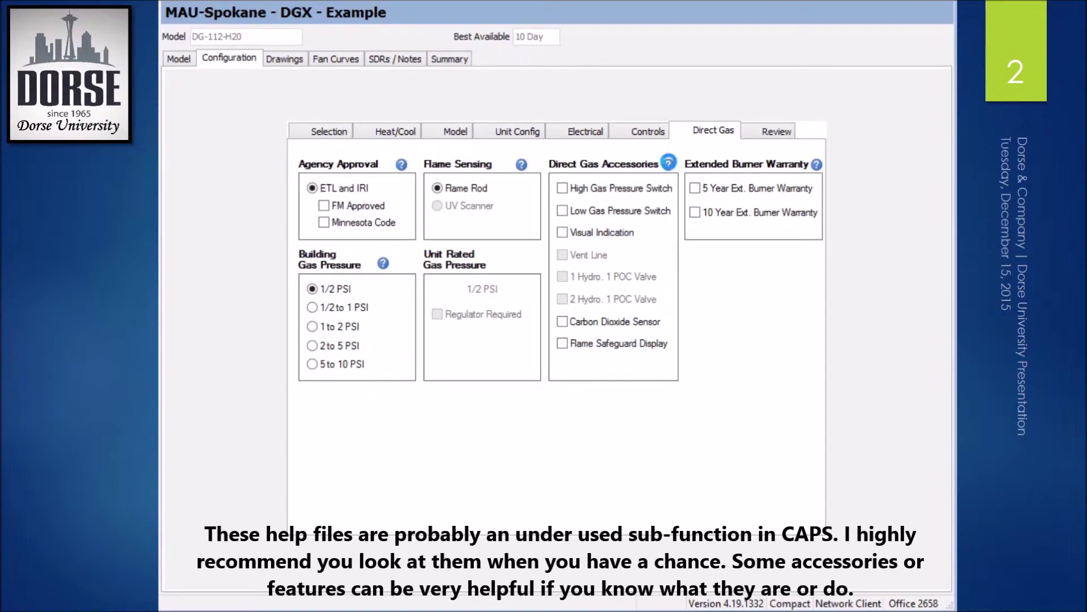
- Dismiss the Direct Gas Accessories help, review the DG-112-H20 performance summary, and return to Selection
left_click(669, 165)
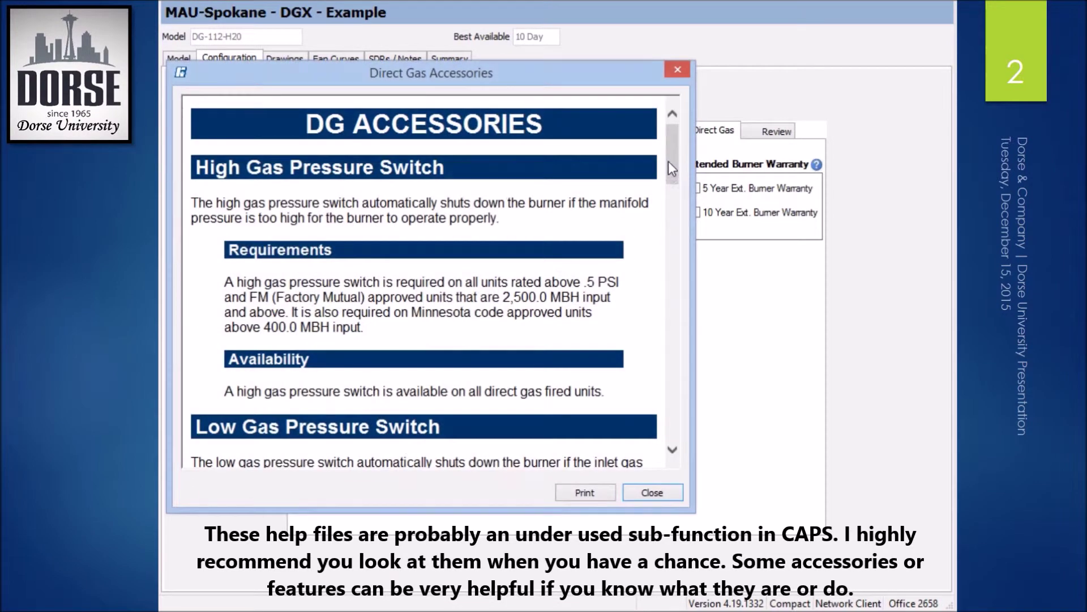
left_click_drag(668, 161, 685, 72)
left_click(685, 73)
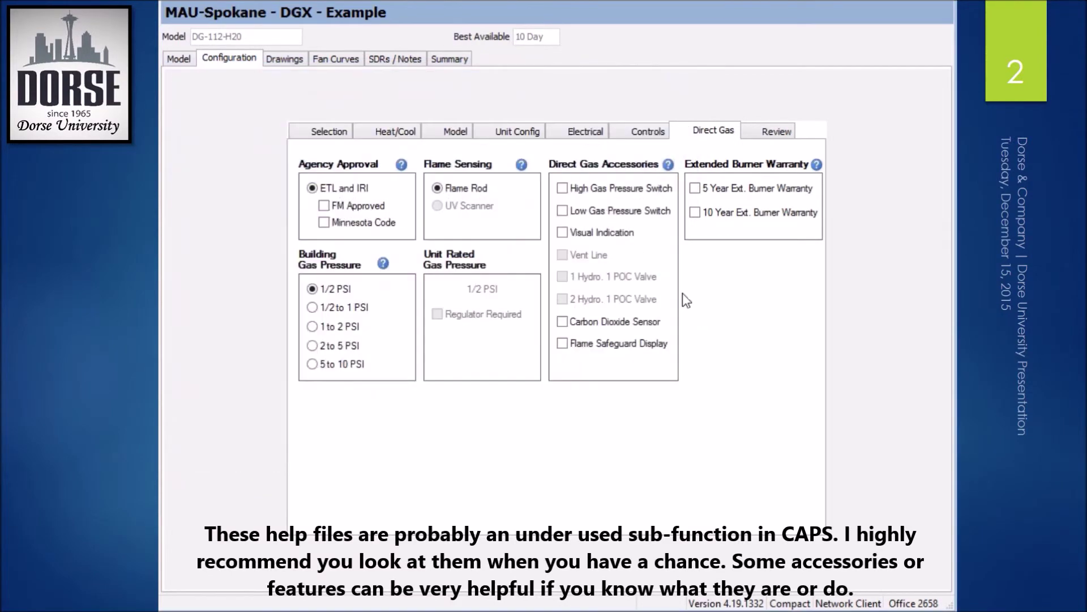
left_click(763, 135)
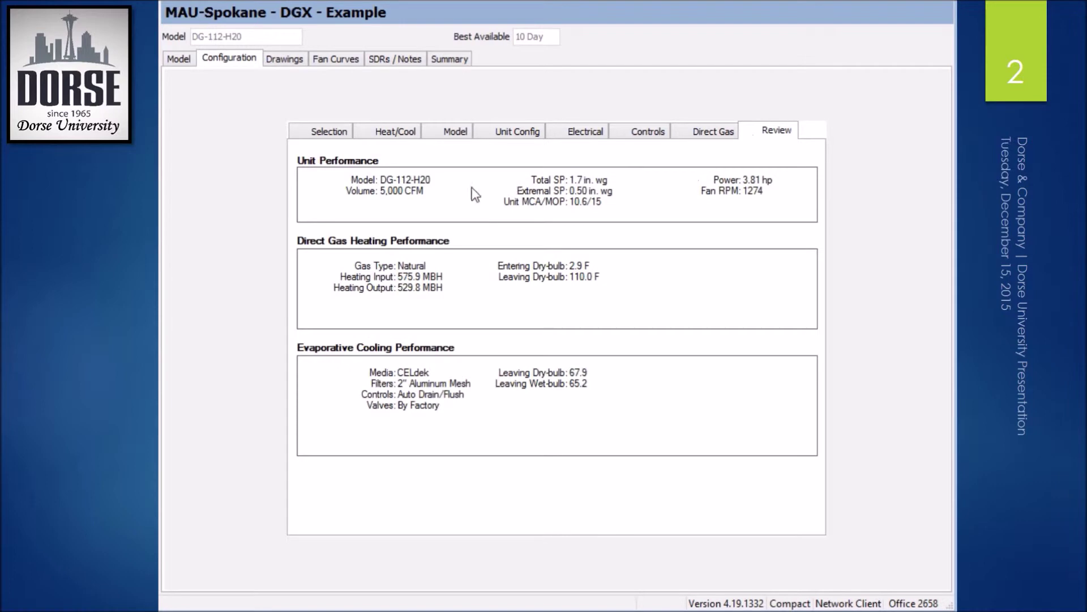
left_click(323, 134)
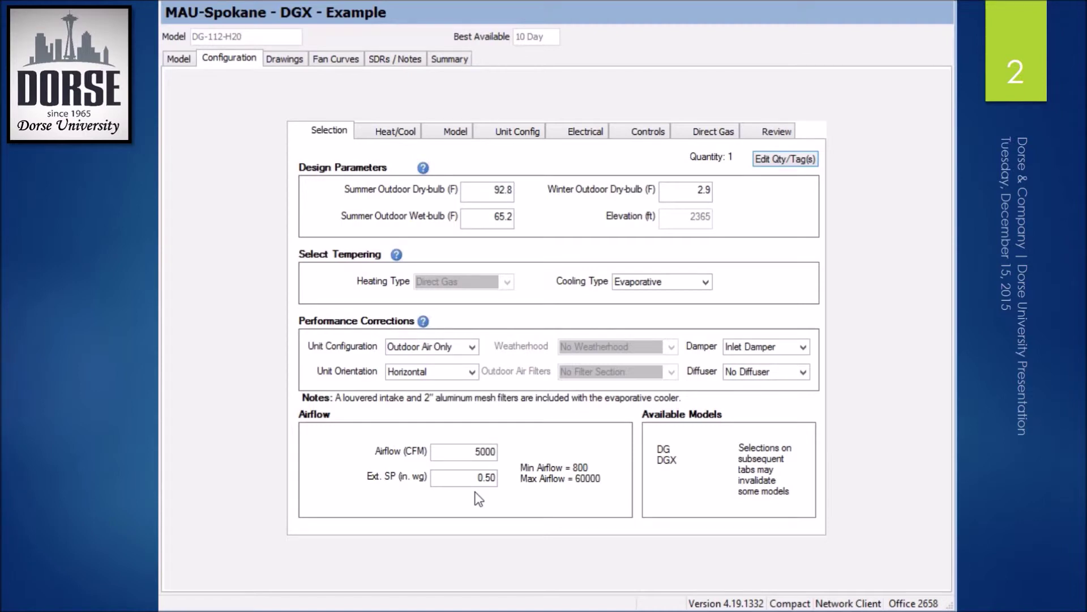
- Set Unit Configuration to Variable Volume and keep Cooling Type as Evaporative
left_click(470, 348)
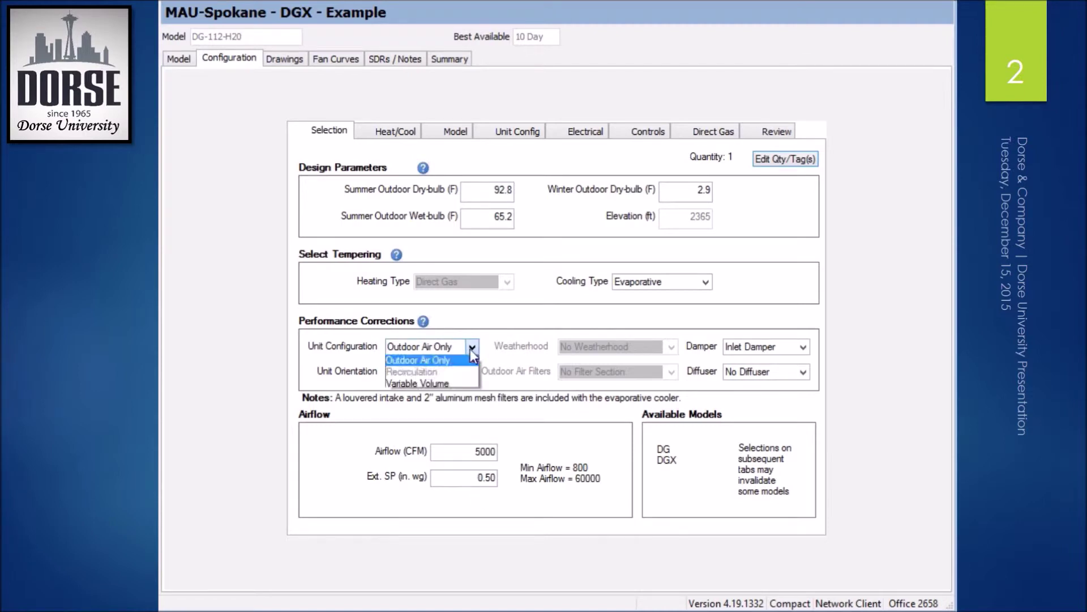
left_click(461, 382)
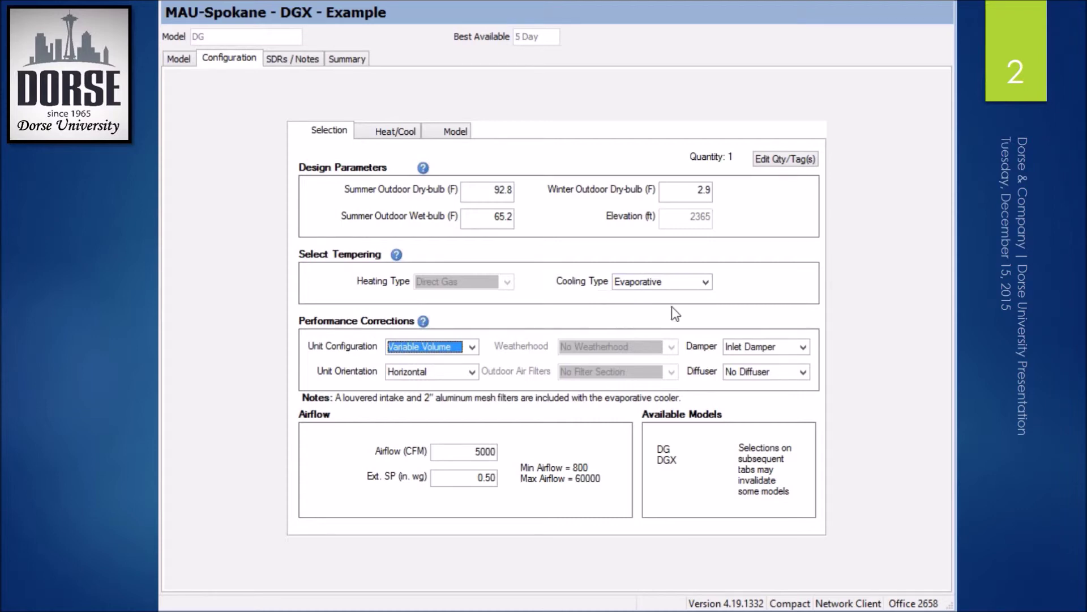
left_click(706, 283)
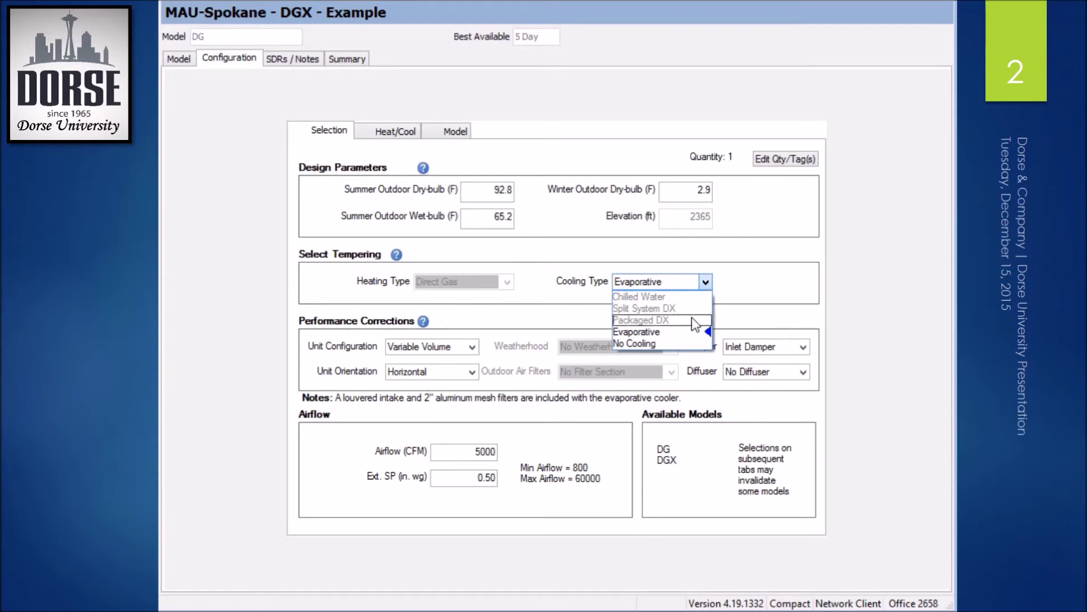
left_click(733, 291)
left_click(706, 282)
left_click(763, 299)
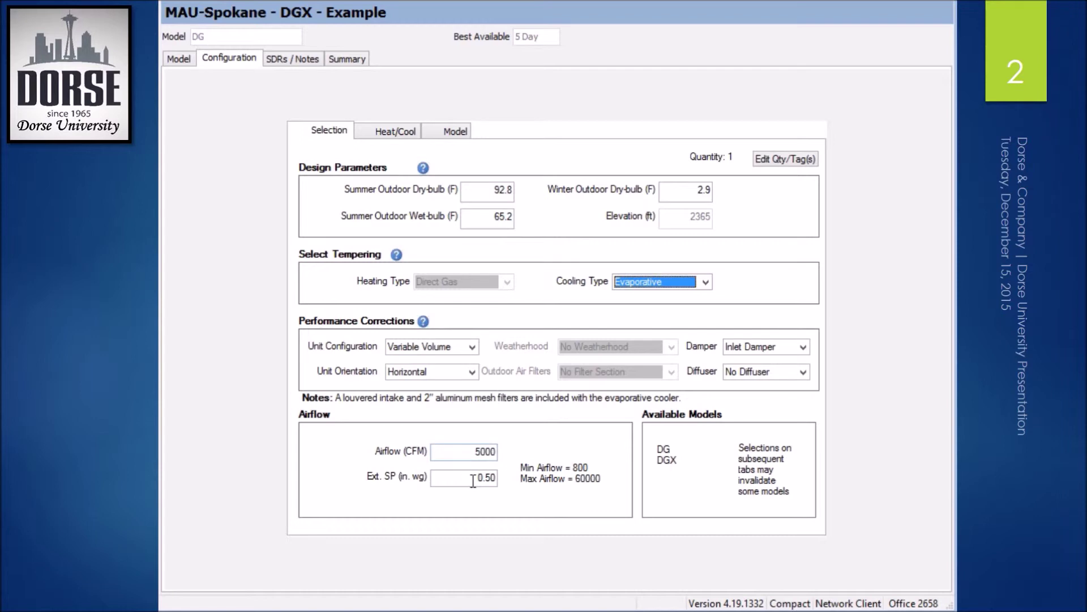
- Enter 6000 CFM airflow and 2.00 in. wg external static pressure
double_click(473, 452)
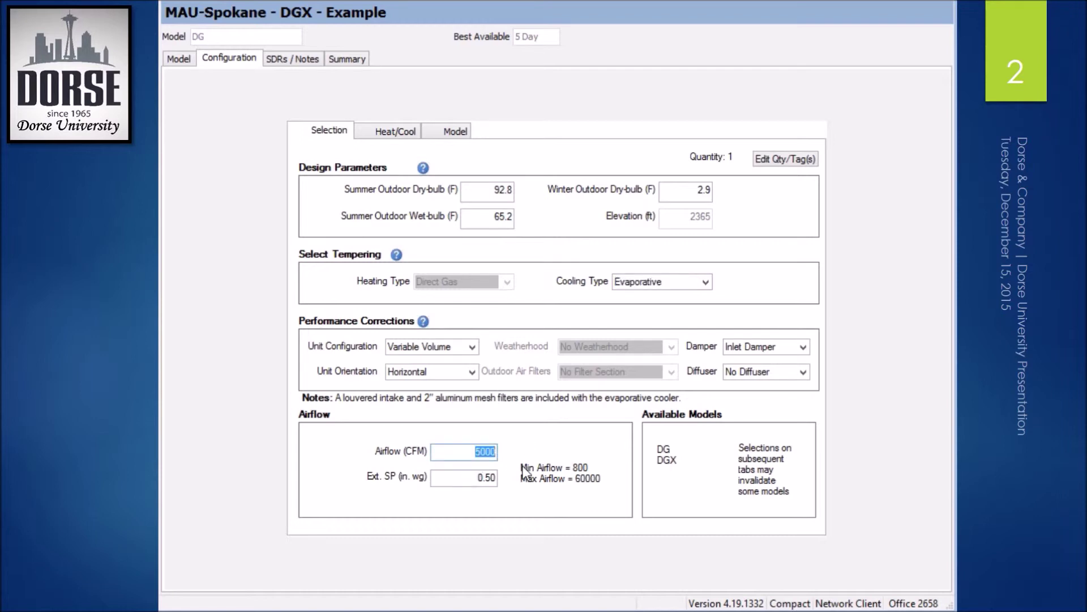
type("6")
key("Home")
left_click(477, 478)
left_click_drag(478, 477, 539, 470)
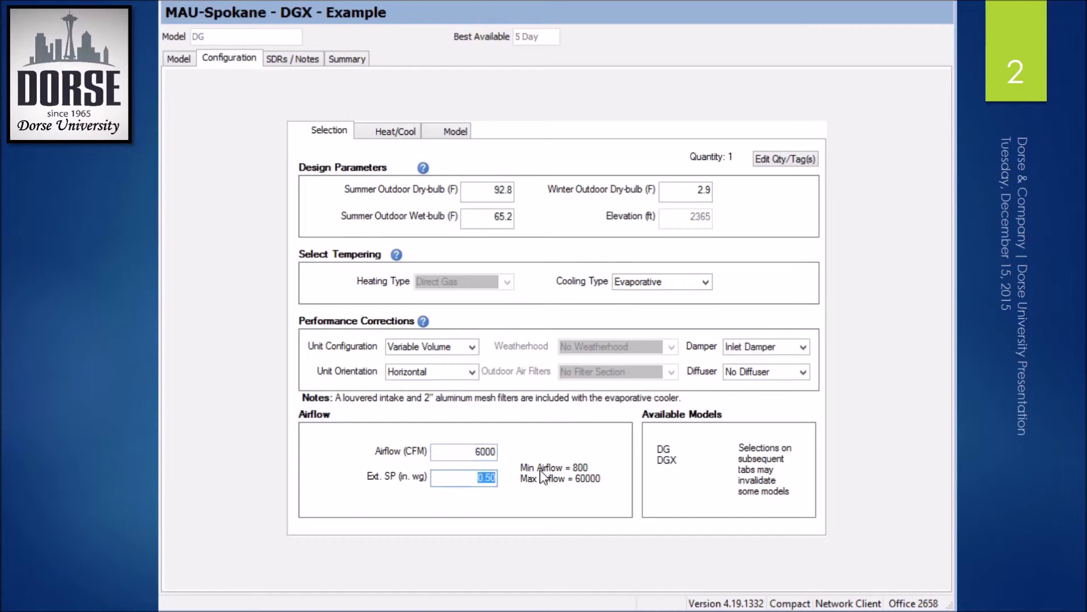
type("2")
key("Tab")
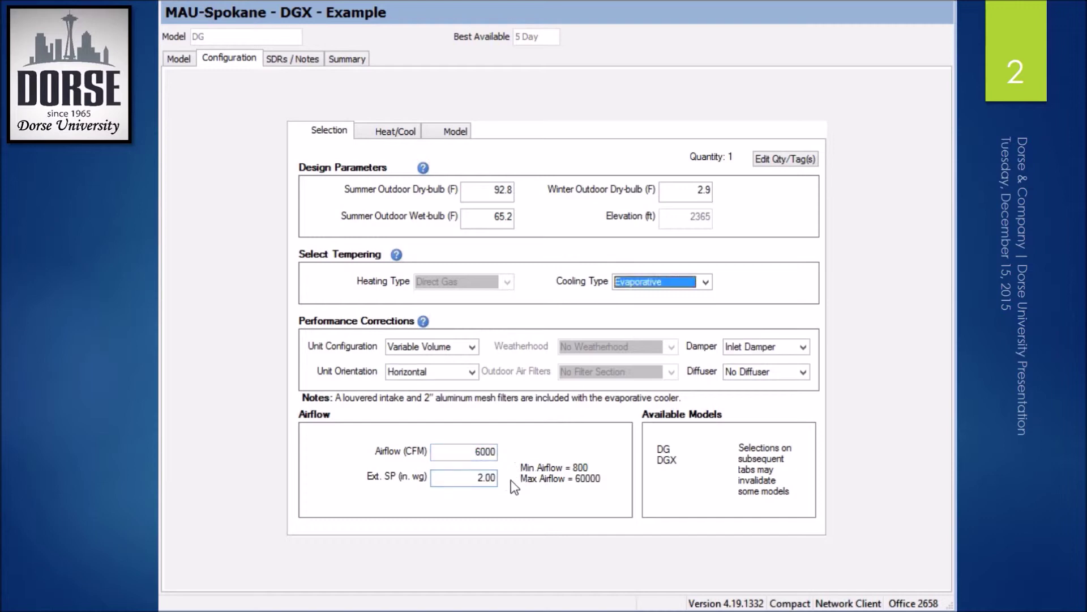
- List the valid heating and cooling options on the Model tab
left_click(396, 137)
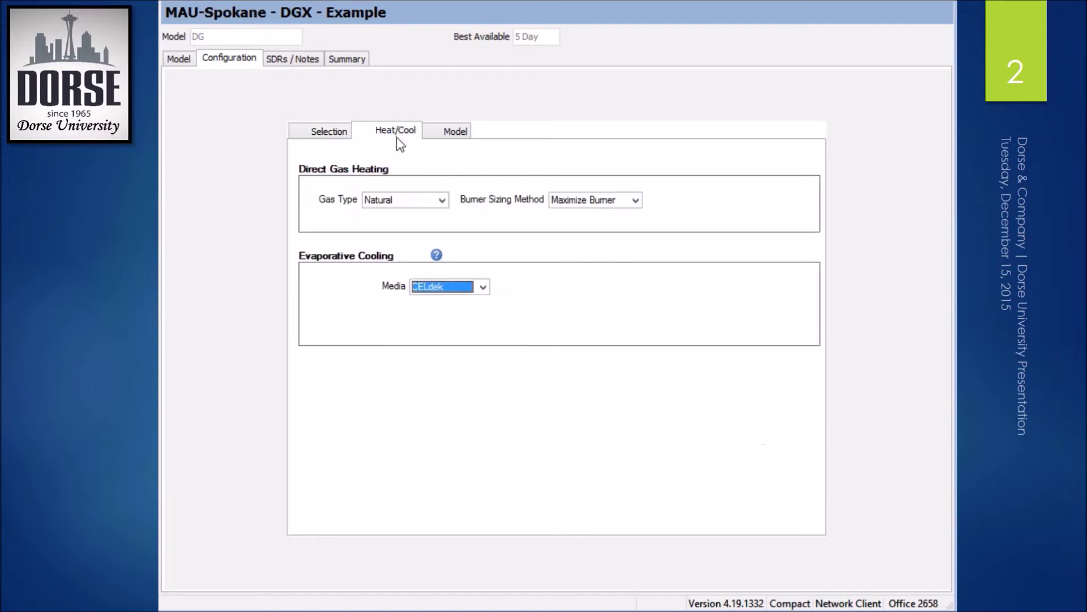
left_click(450, 131)
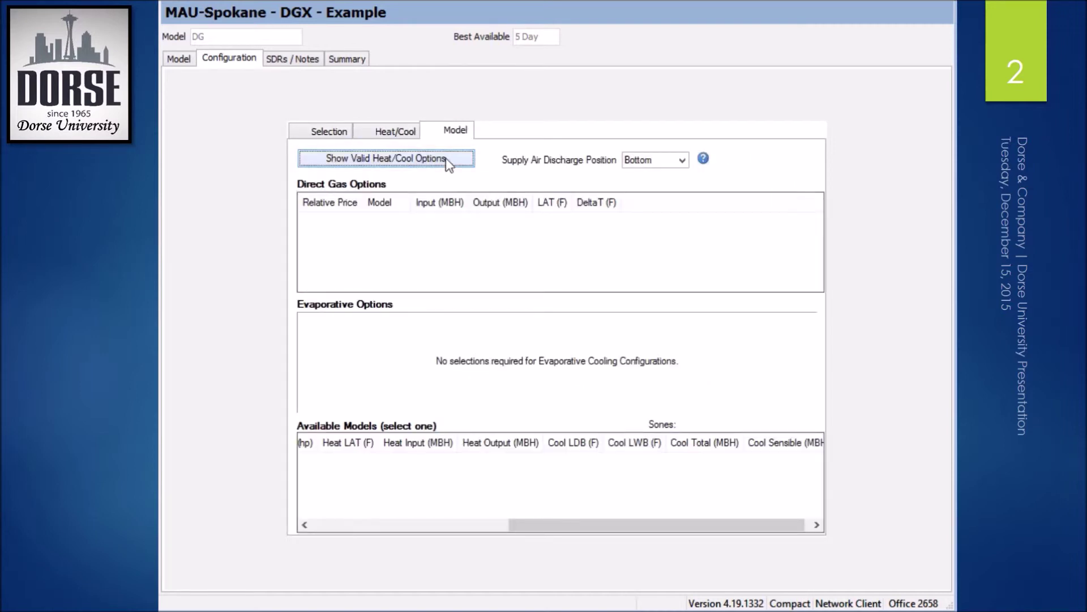
left_click(446, 158)
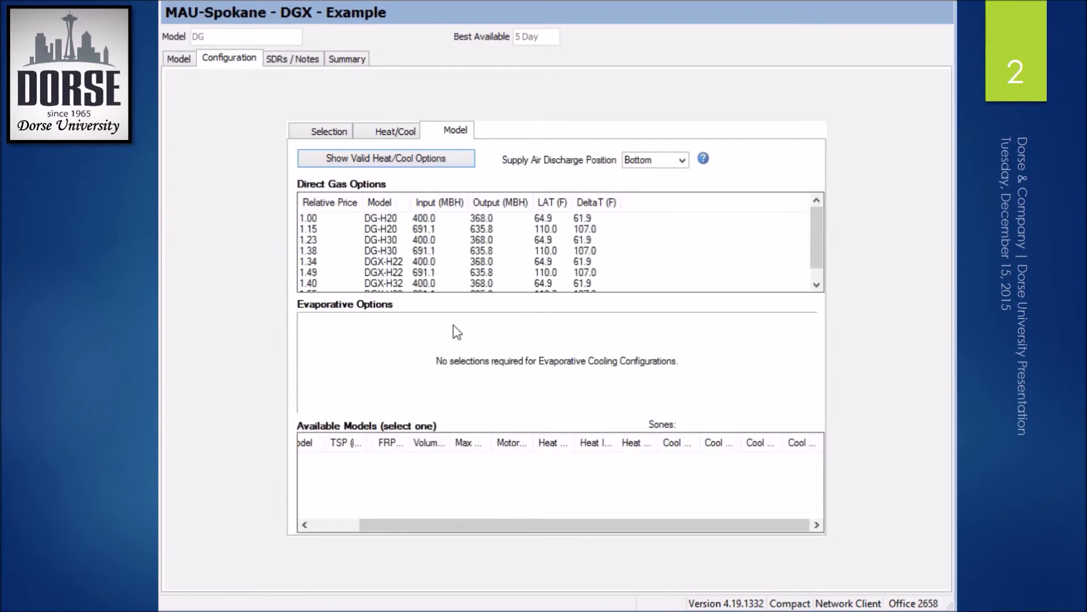
- Raise external static pressure to 3.50 in. wg and refresh the valid heat/cool options
left_click(346, 135)
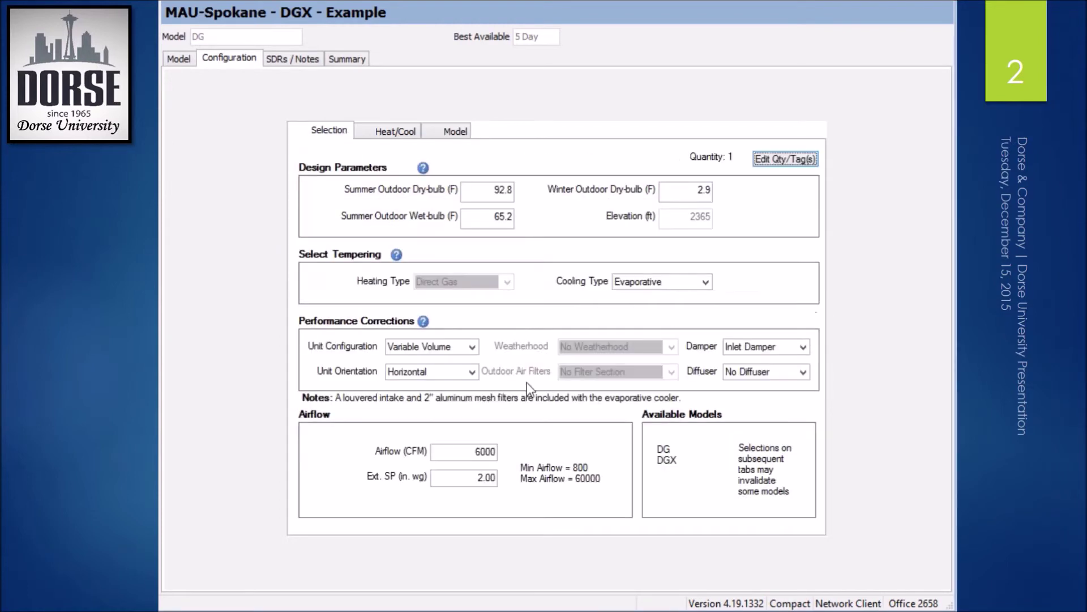
left_click(481, 480)
type("3.")
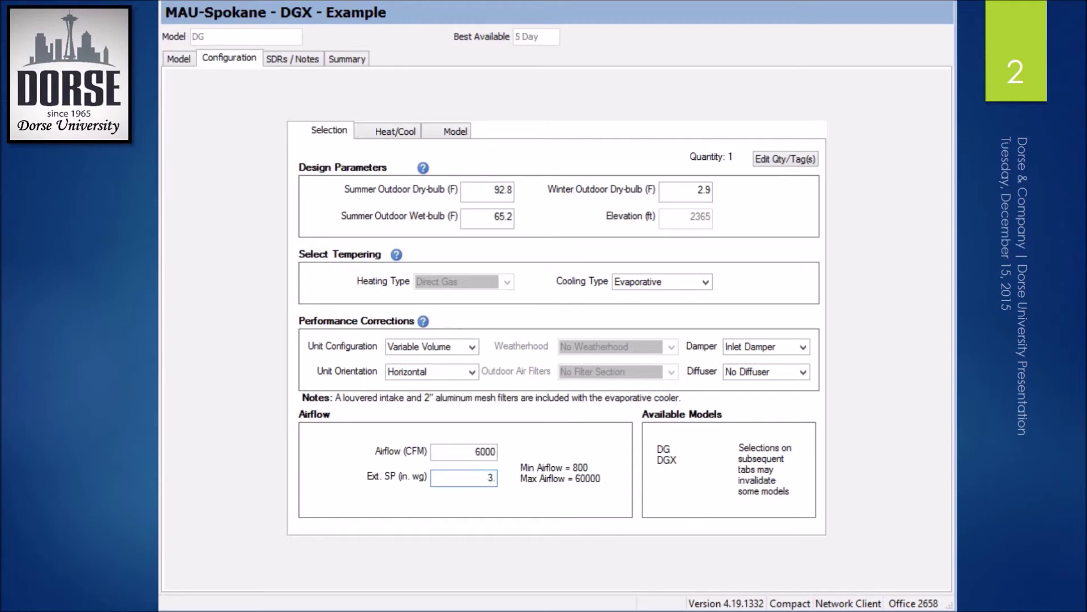
type("50")
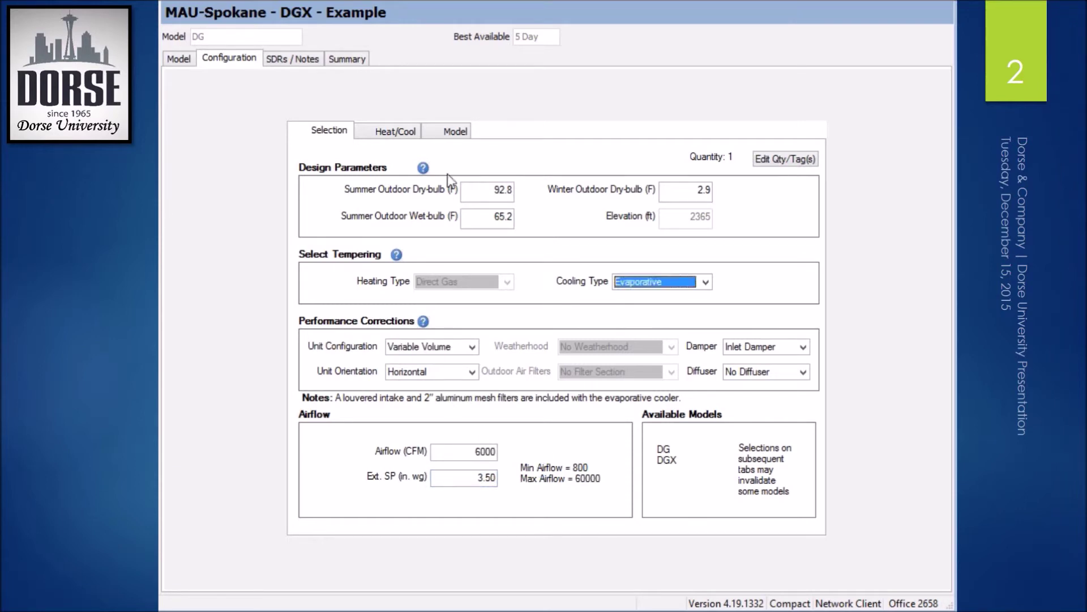
left_click(453, 132)
left_click(446, 164)
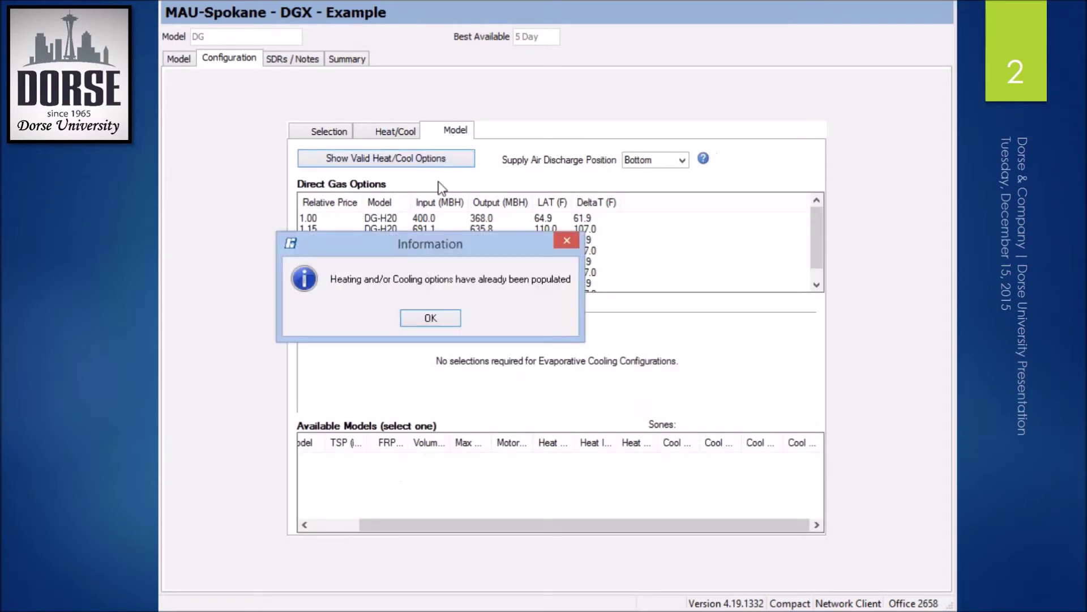
- Try the 1.15 DG-H20 and 1.49 DGX-H22 burner options, dismissing the no-stable-fans warning
left_click(438, 317)
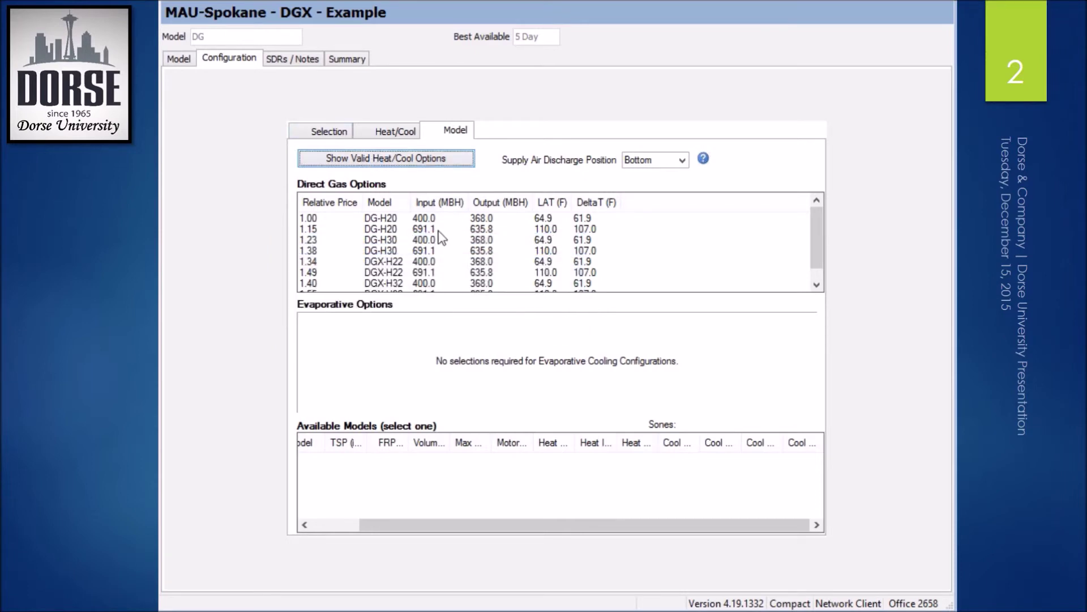
left_click(439, 230)
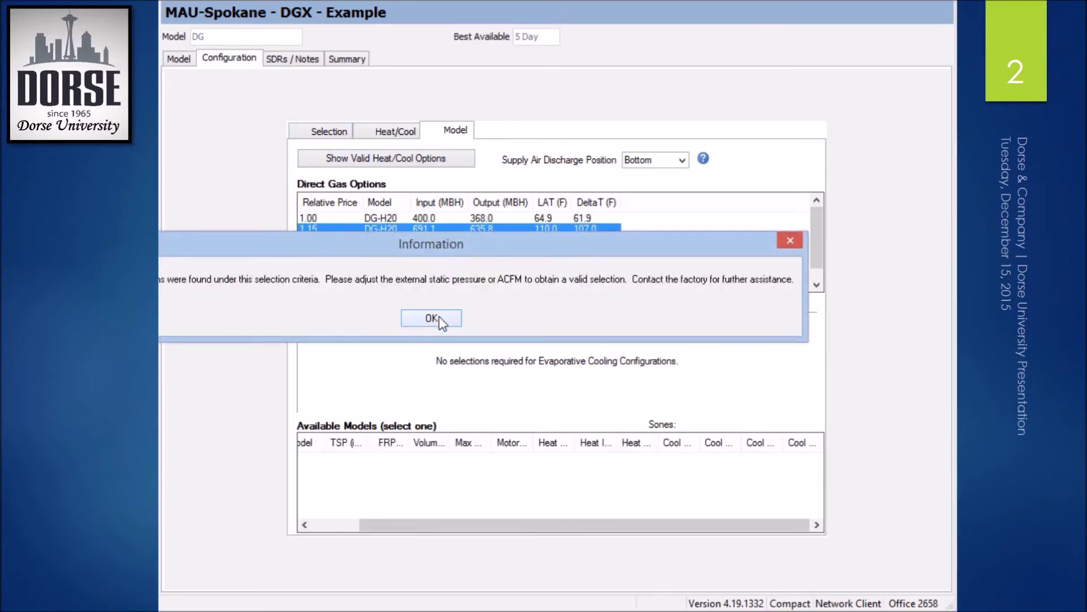
left_click(440, 316)
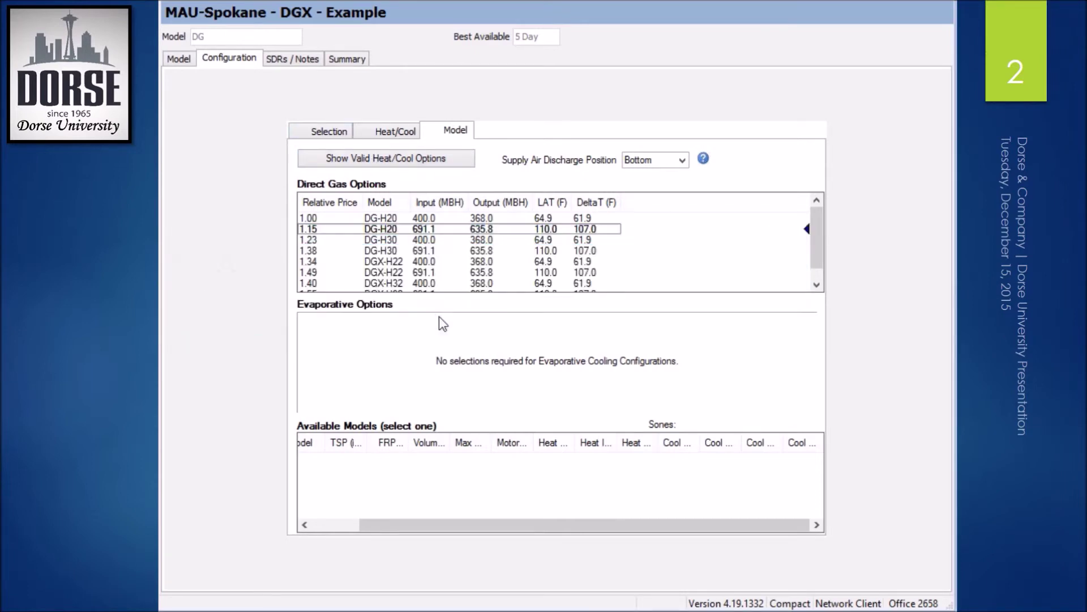
left_click(432, 272)
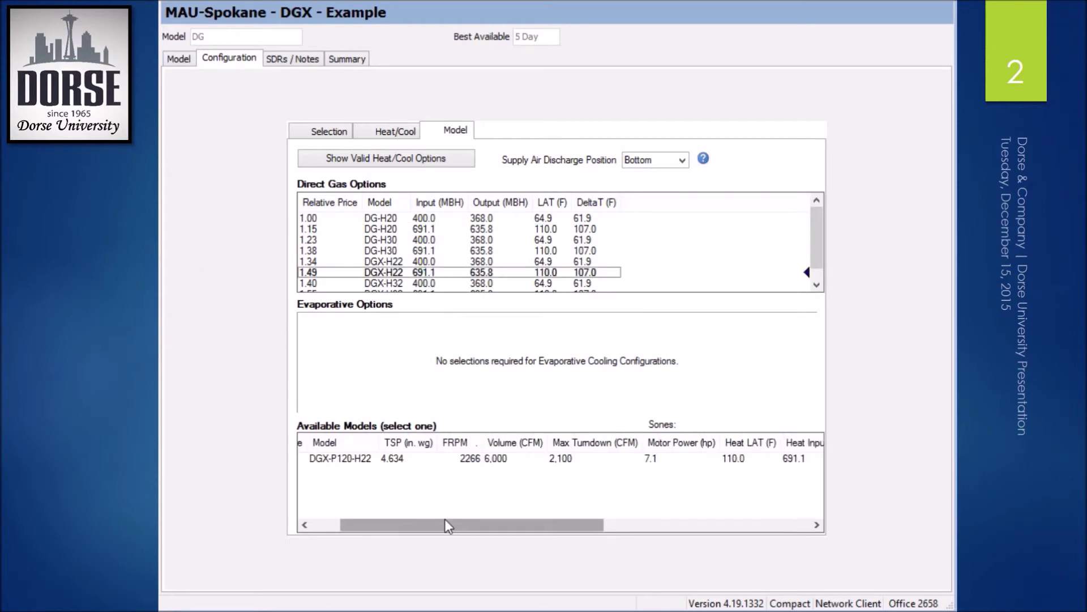
left_click_drag(449, 526, 397, 525)
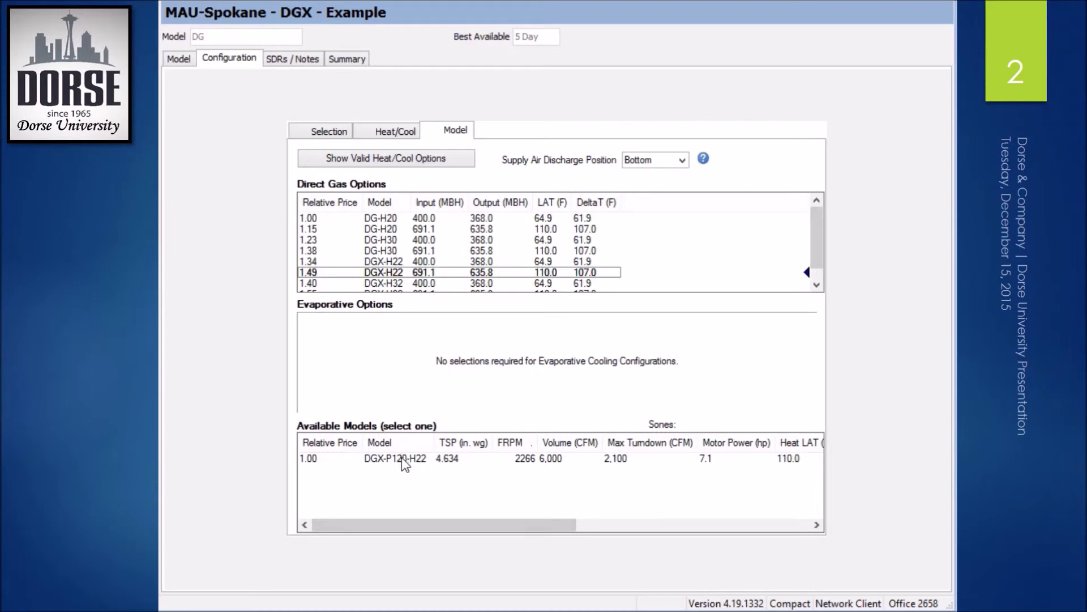
- Try the 1.00 DG-H20 burner, dismiss its warning, and choose the DGX-P120-H22 model
left_click(396, 220)
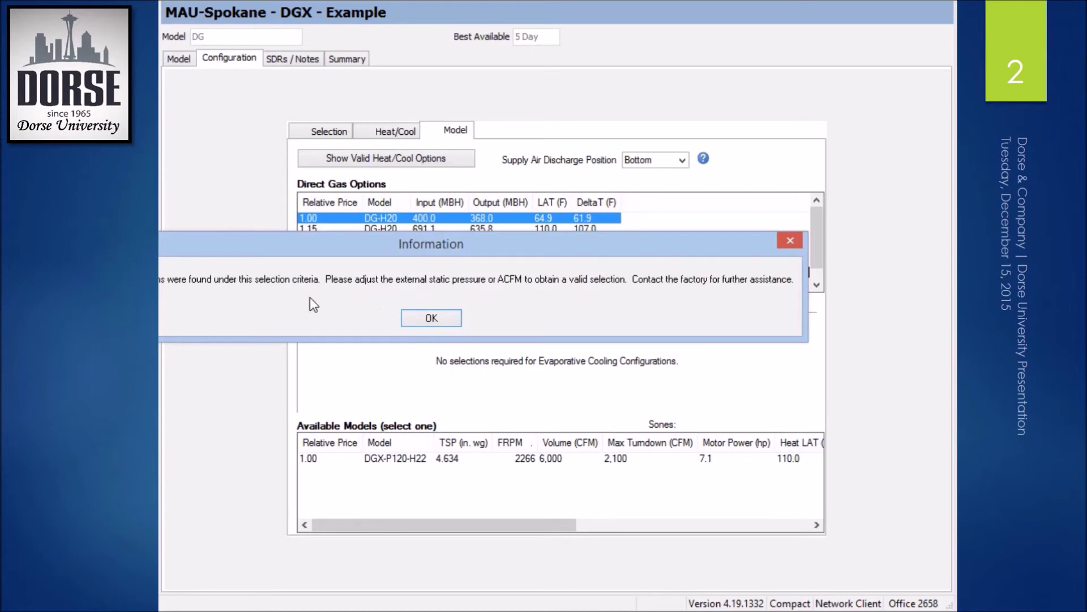
left_click_drag(437, 246, 549, 236)
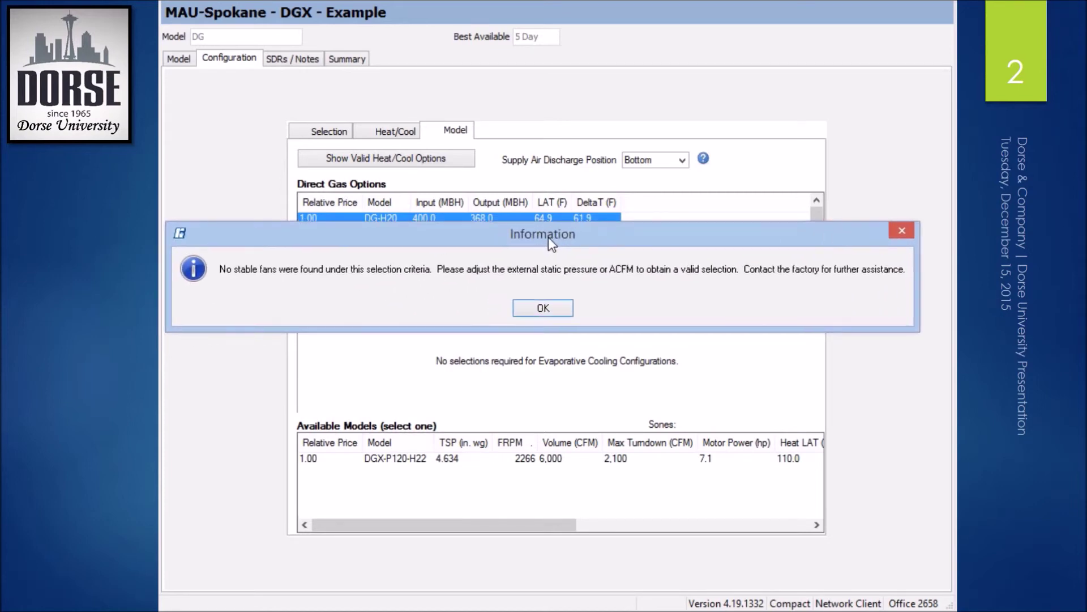
left_click(566, 310)
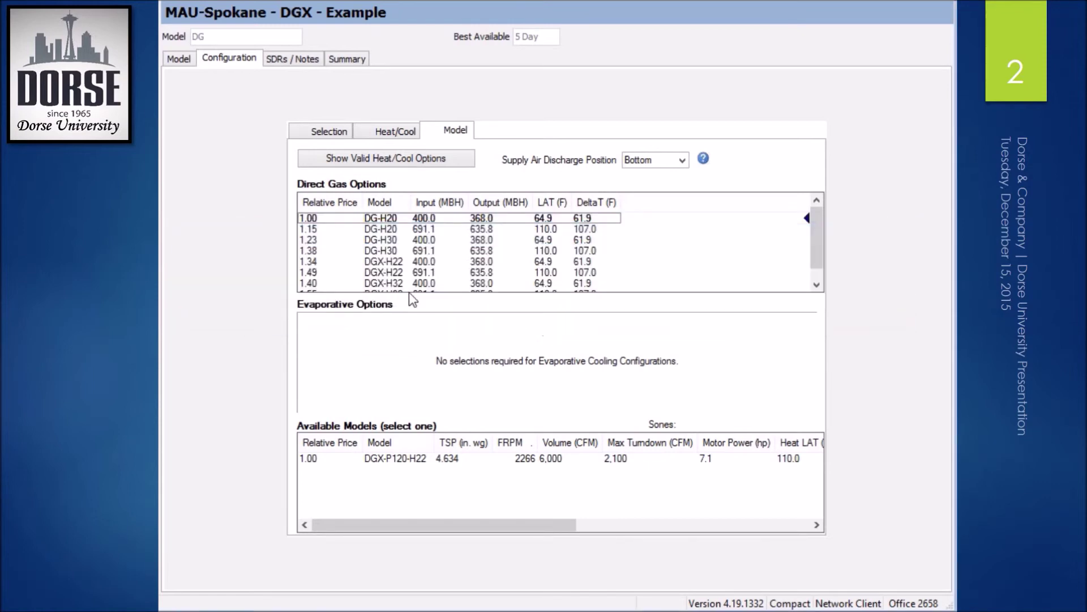
left_click(399, 460)
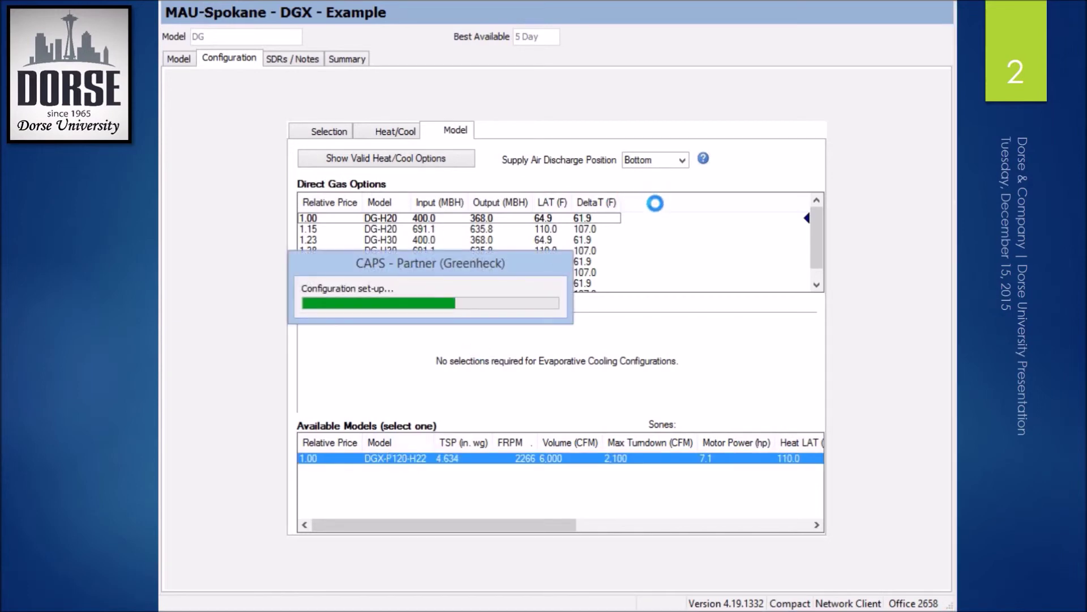
left_click(681, 158)
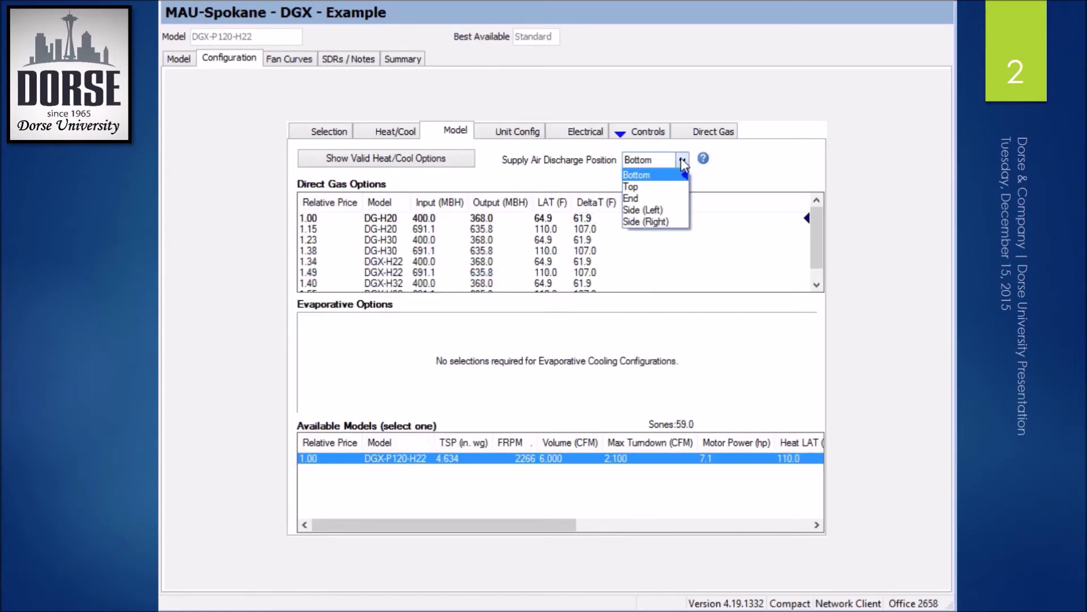
- Set supply air discharge to Top and pick the 400 MBH DGX-H22 burner option
left_click(643, 189)
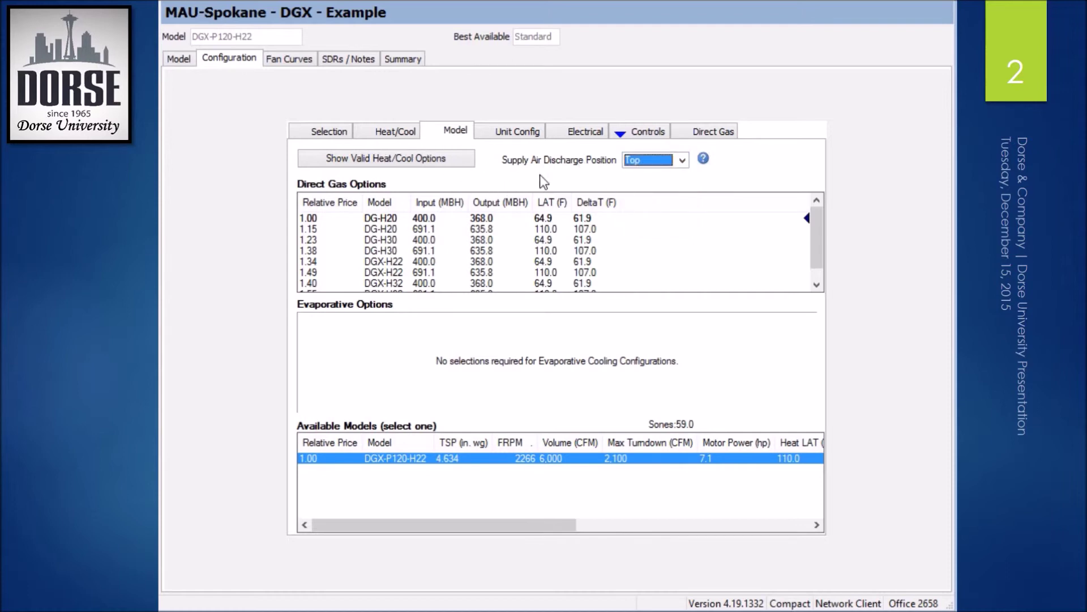
left_click(456, 159)
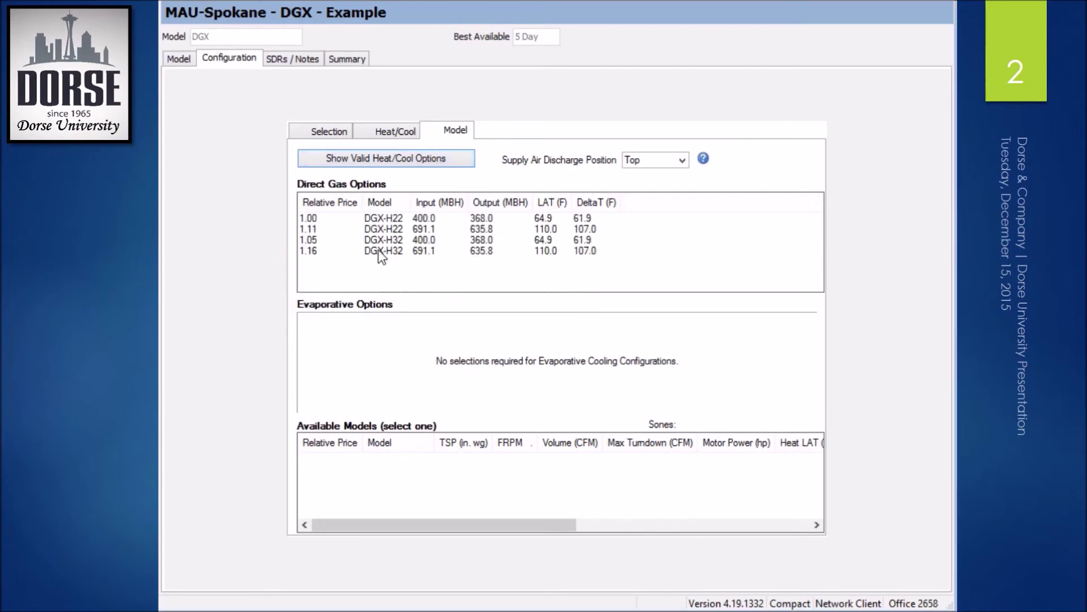
left_click(386, 219)
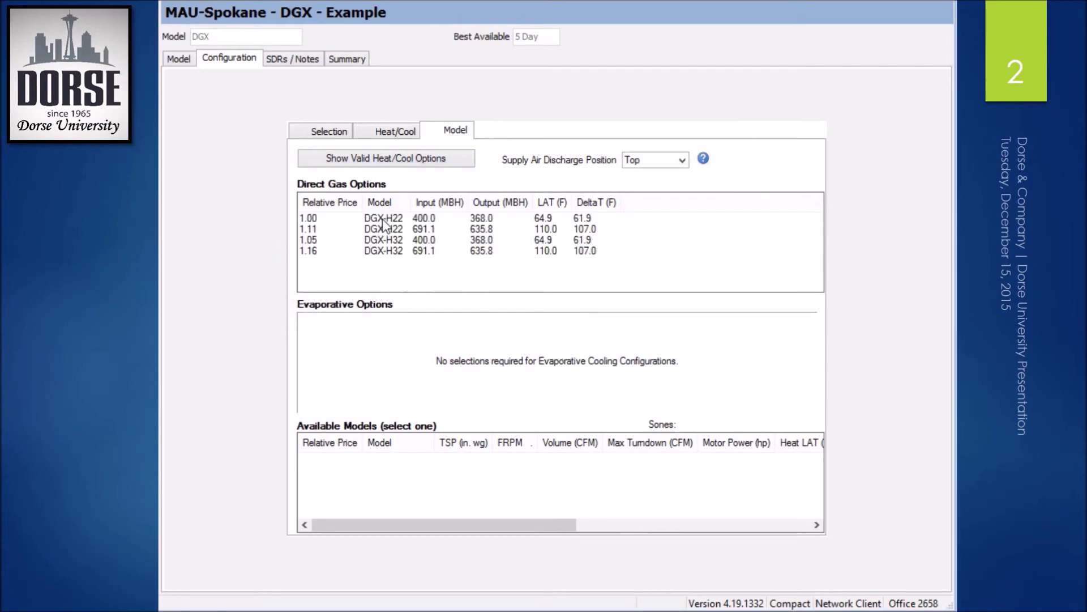
- Change supply air discharge to Bottom and pick a DGX-H22 burner from the refreshed options
left_click(669, 159)
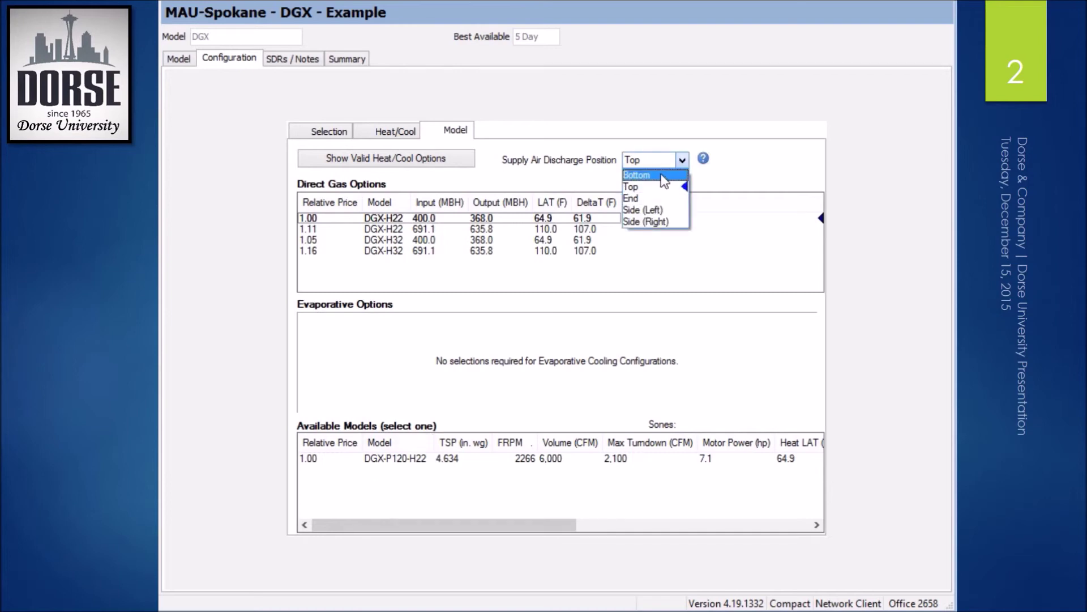
left_click(664, 176)
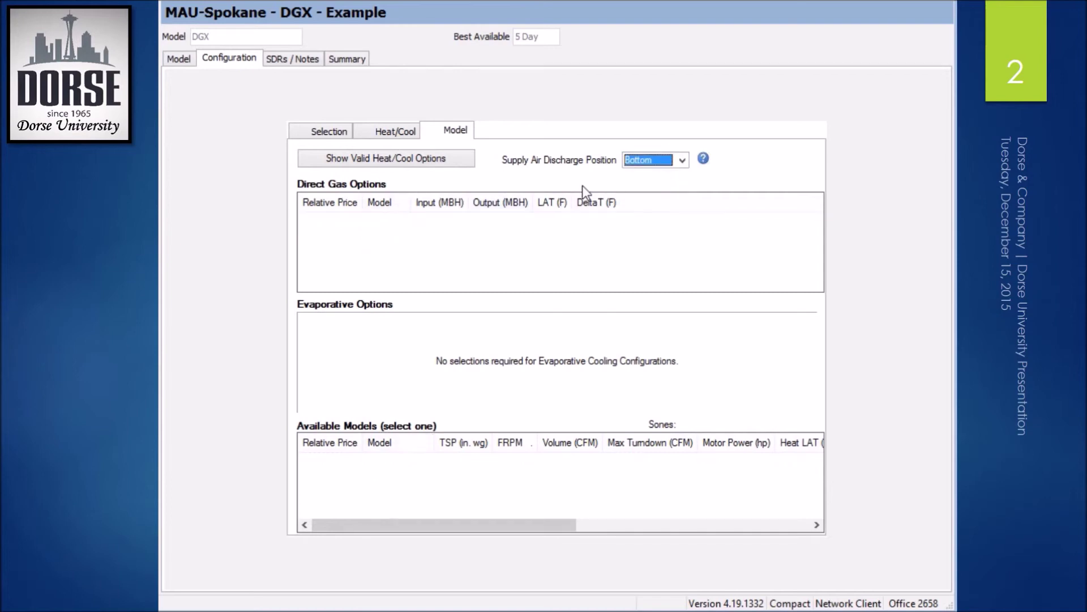
left_click(433, 162)
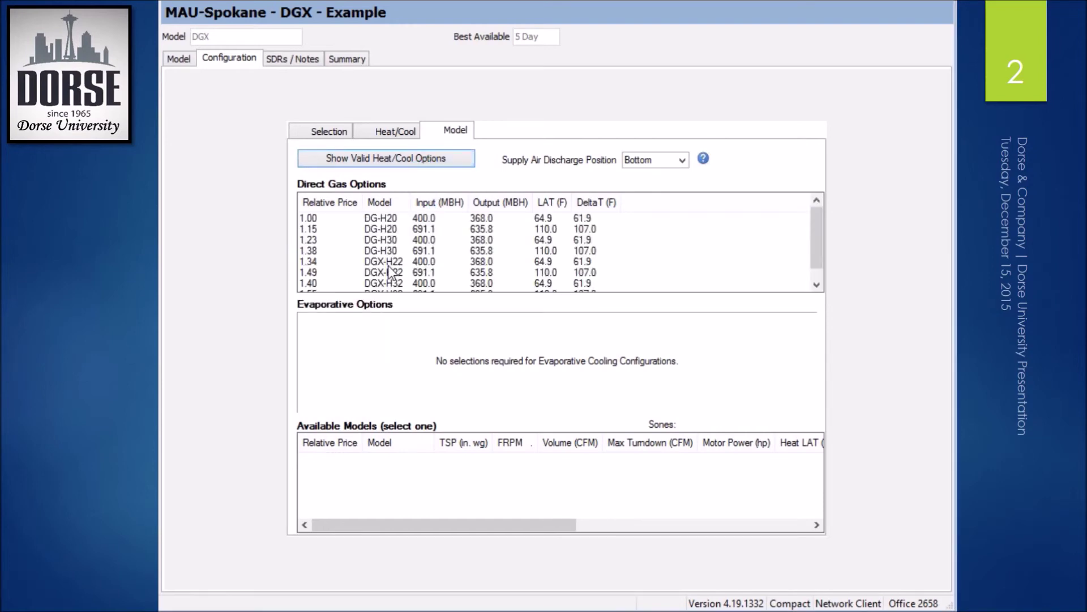
left_click(395, 264)
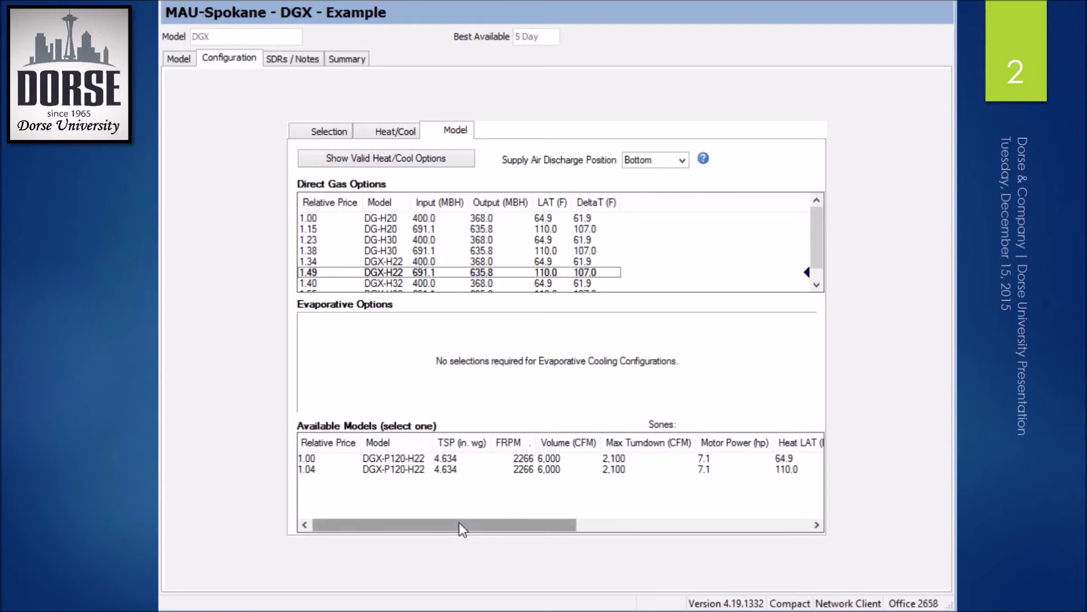
- Select the DGX-P120-H22 row with 691.1 MBH input and 110.0 °F leaving air
left_click_drag(459, 526, 607, 526)
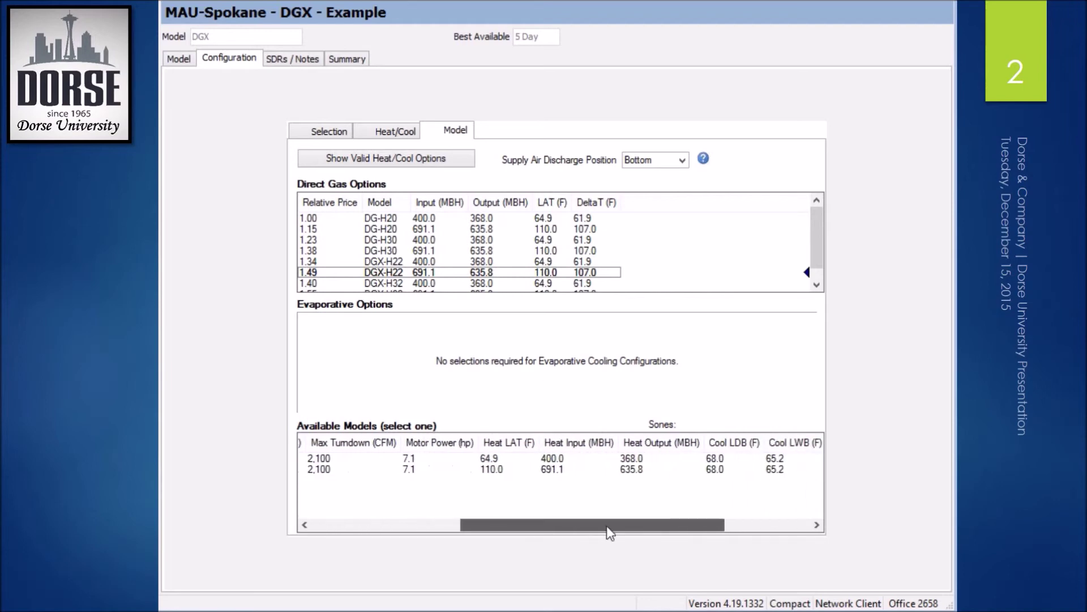
left_click(544, 469)
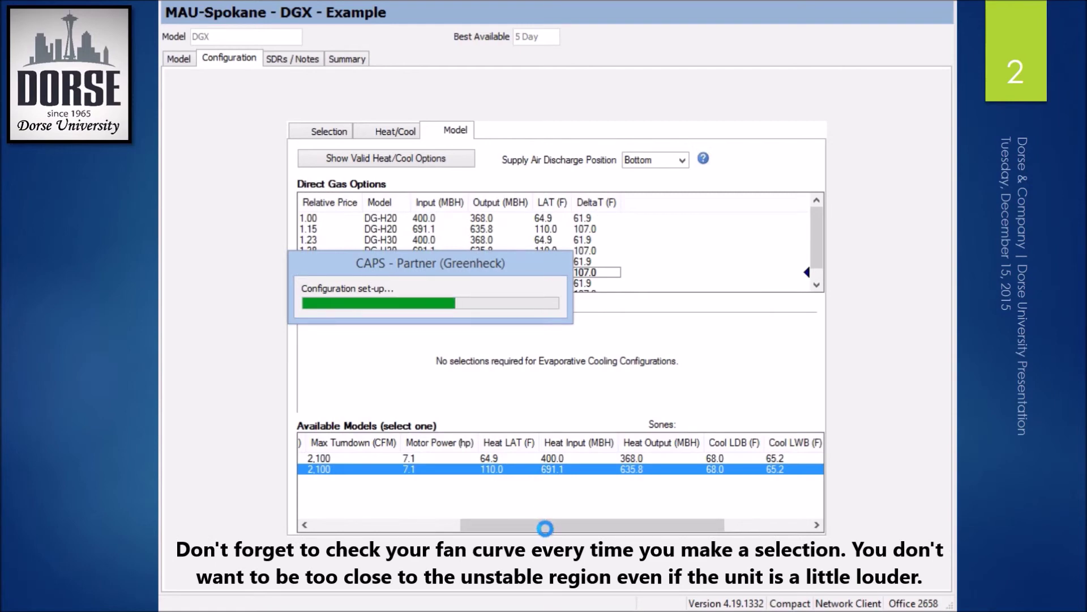
left_click_drag(544, 528, 382, 519)
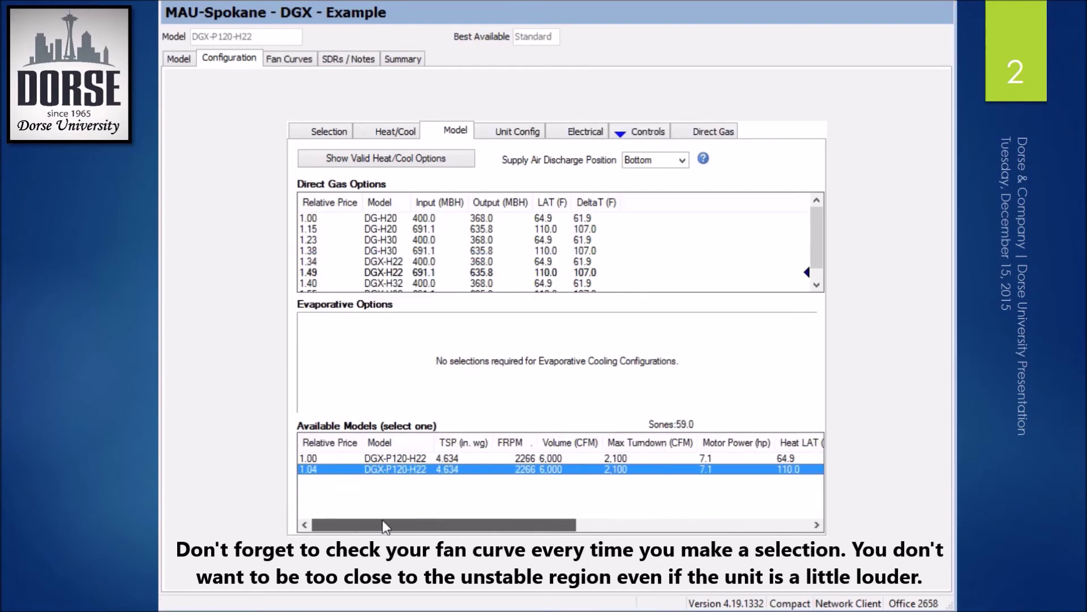
left_click(526, 131)
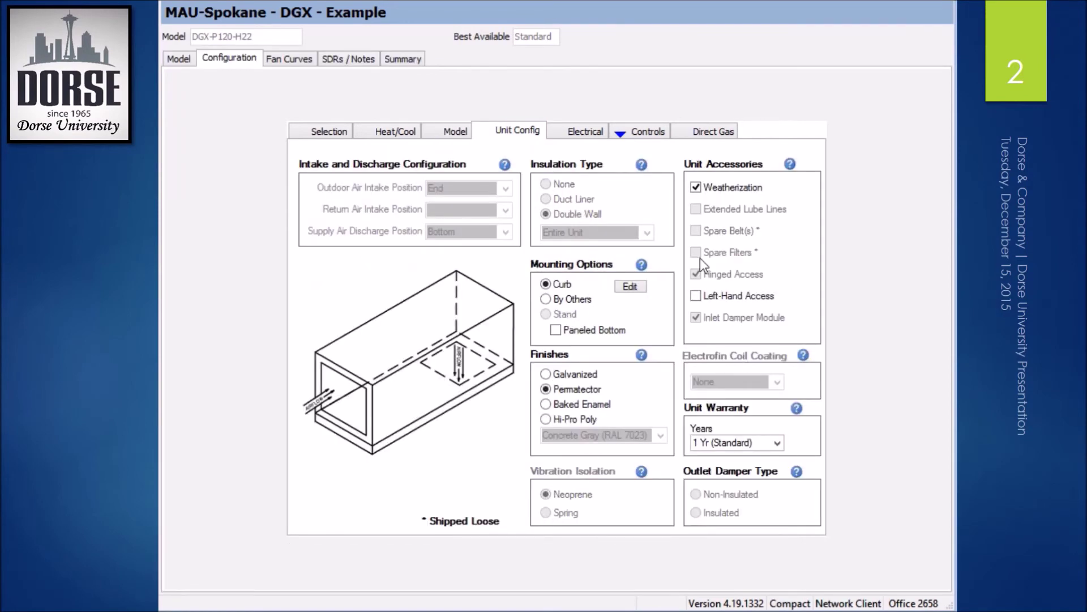
- Check the Electrical settings, keeping supply fan horsepower at 10, then view the Controls options
left_click(579, 137)
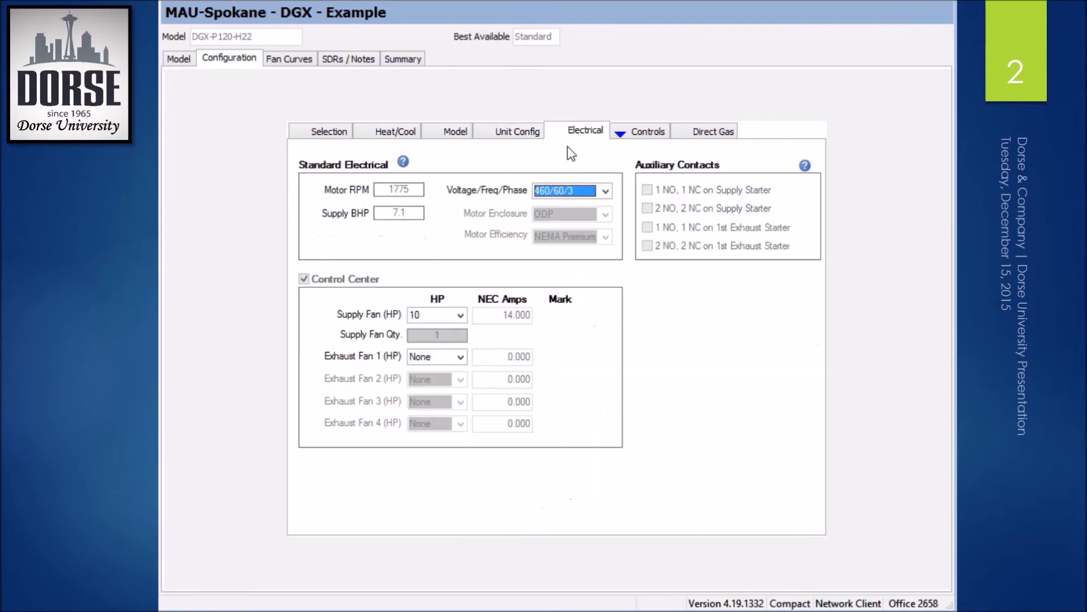
left_click(461, 315)
left_click(460, 315)
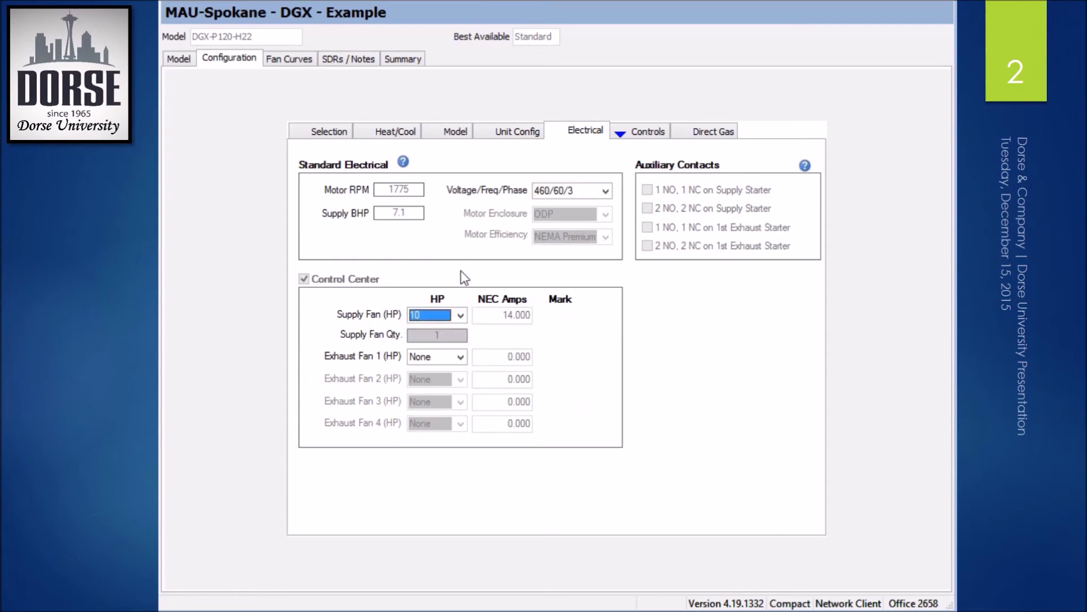
left_click(646, 135)
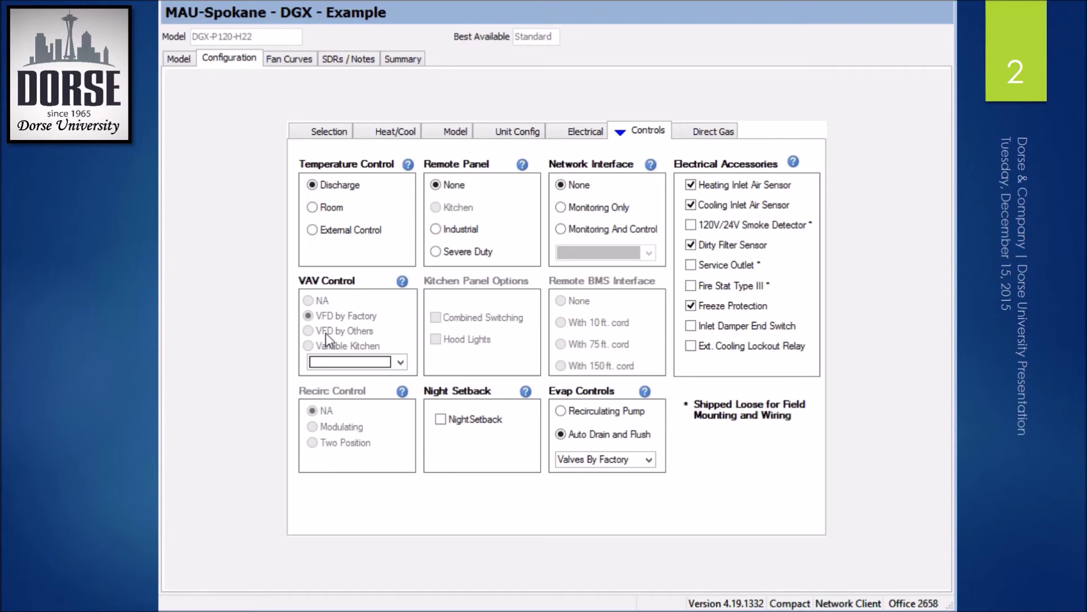
- Set VAV control to BMS Control, acknowledge the notice, and choose BACNetMSTP network interface
left_click(400, 362)
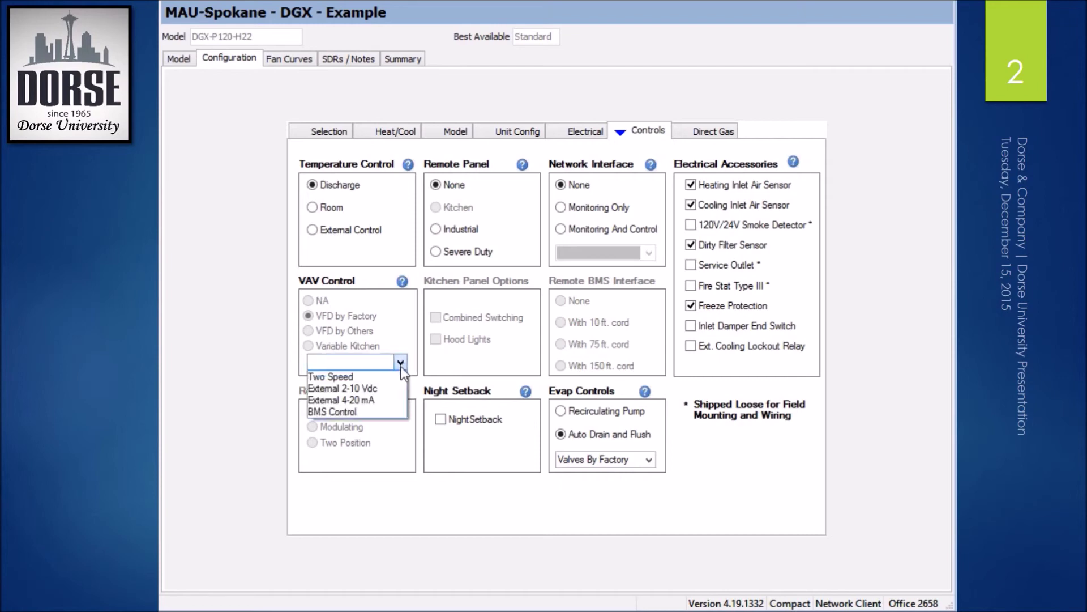
left_click(392, 412)
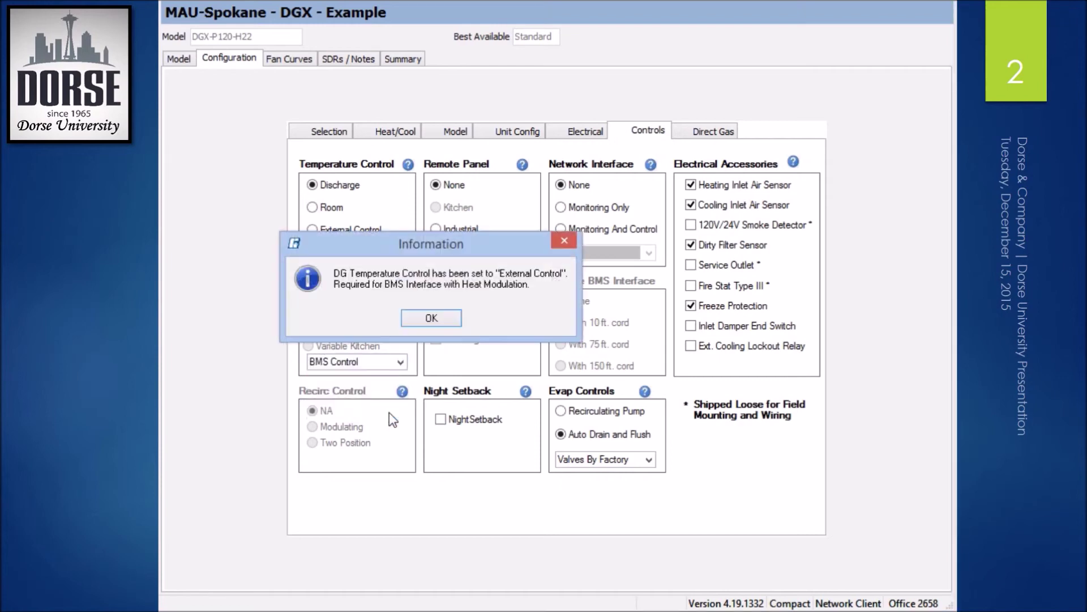
left_click(430, 321)
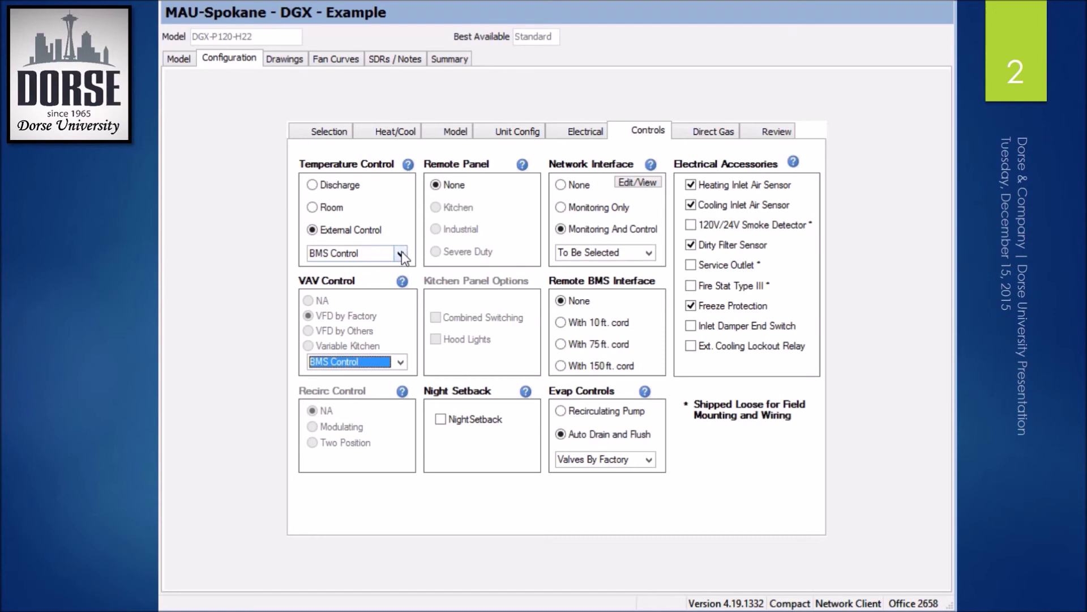
left_click(649, 253)
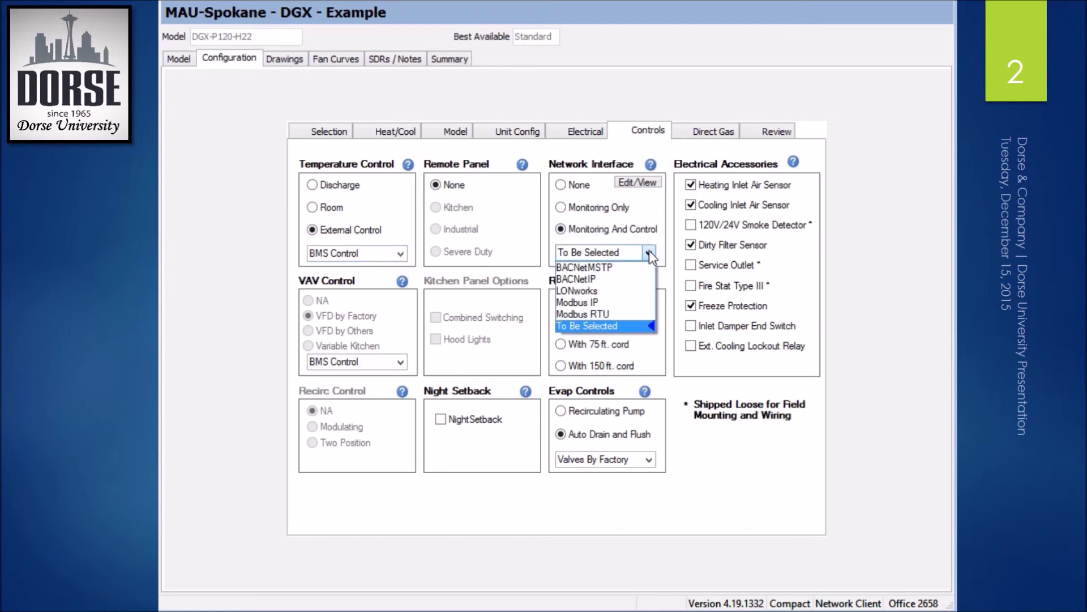
left_click(624, 265)
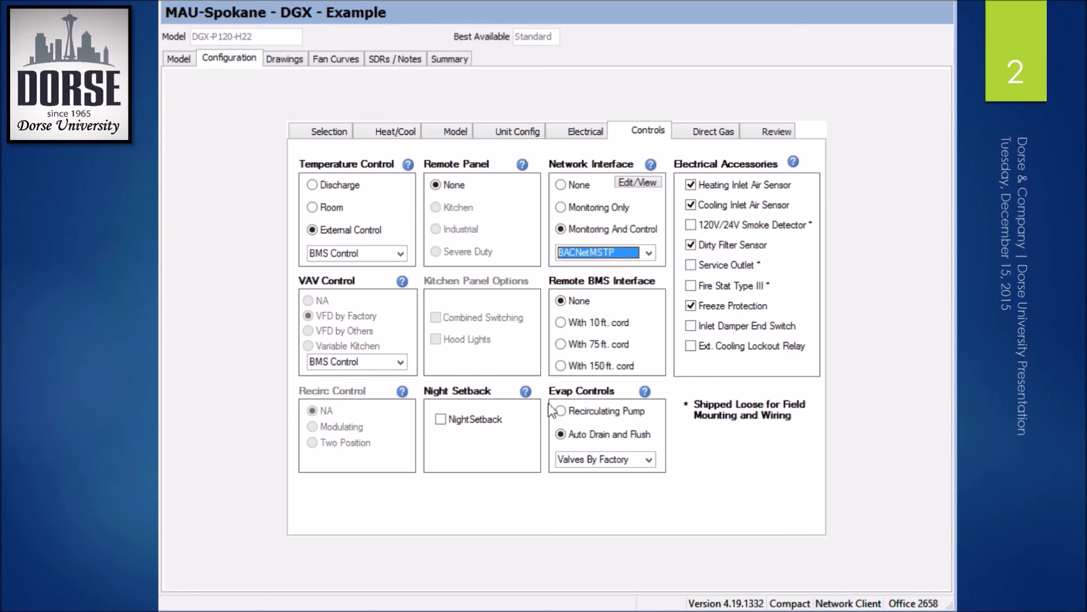
left_click(699, 129)
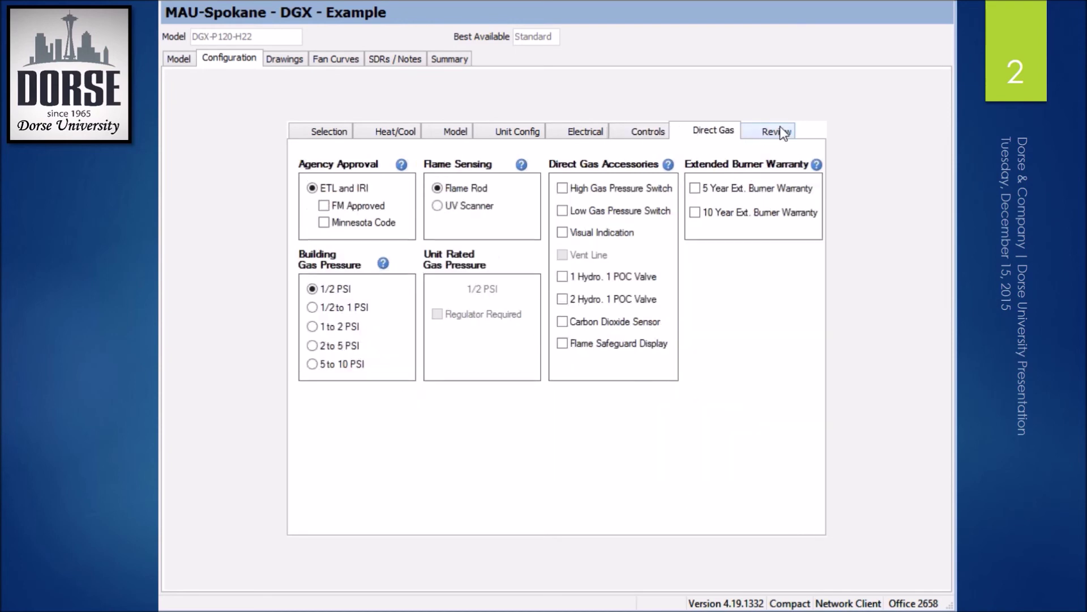
- Review the unit performance summary, then return to the Selection parameters
left_click(782, 134)
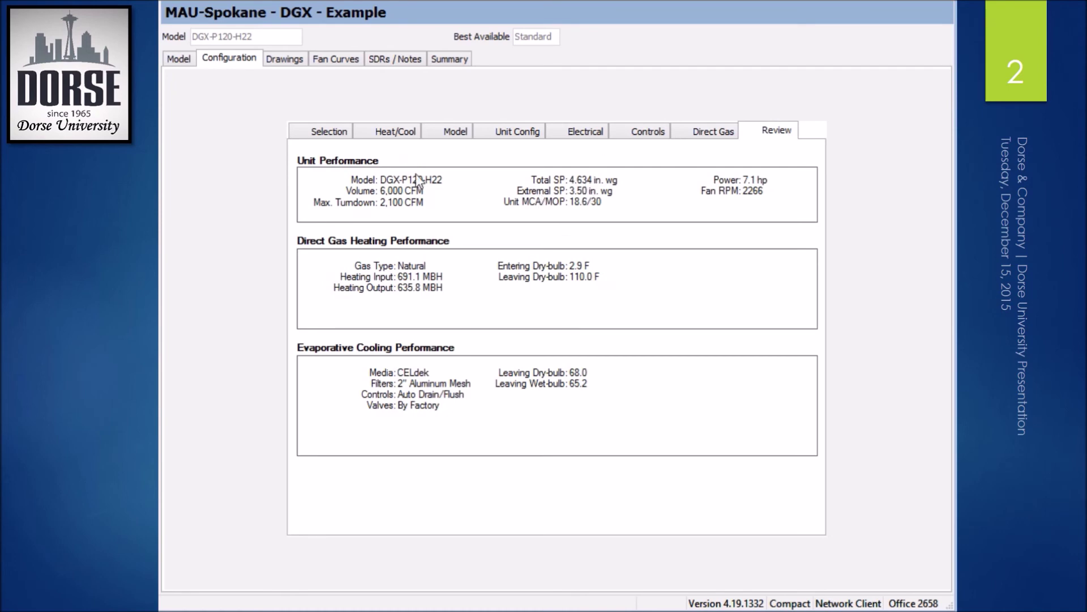
left_click(321, 134)
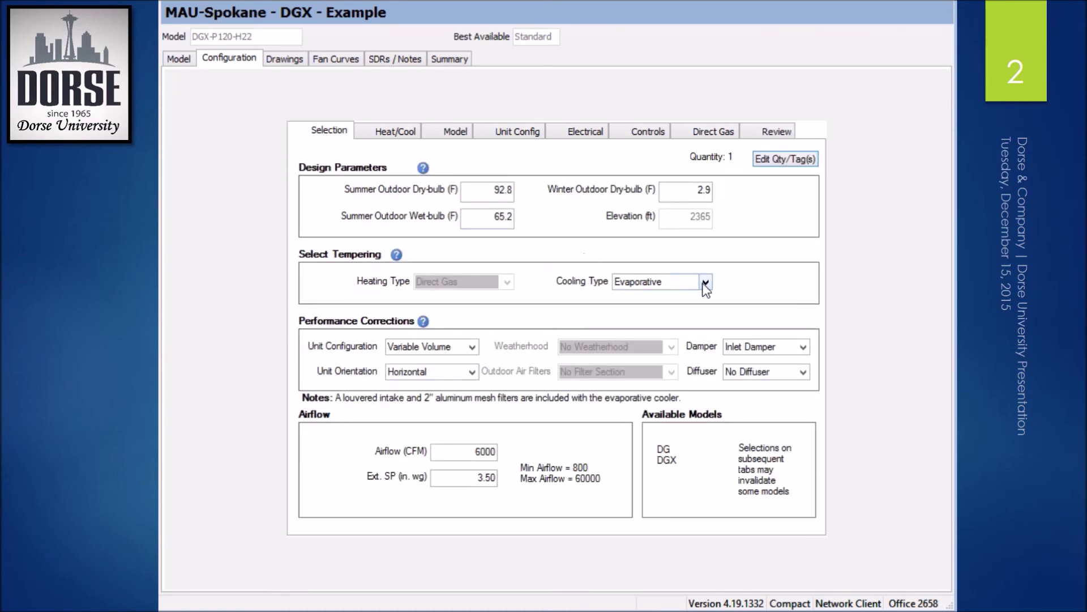